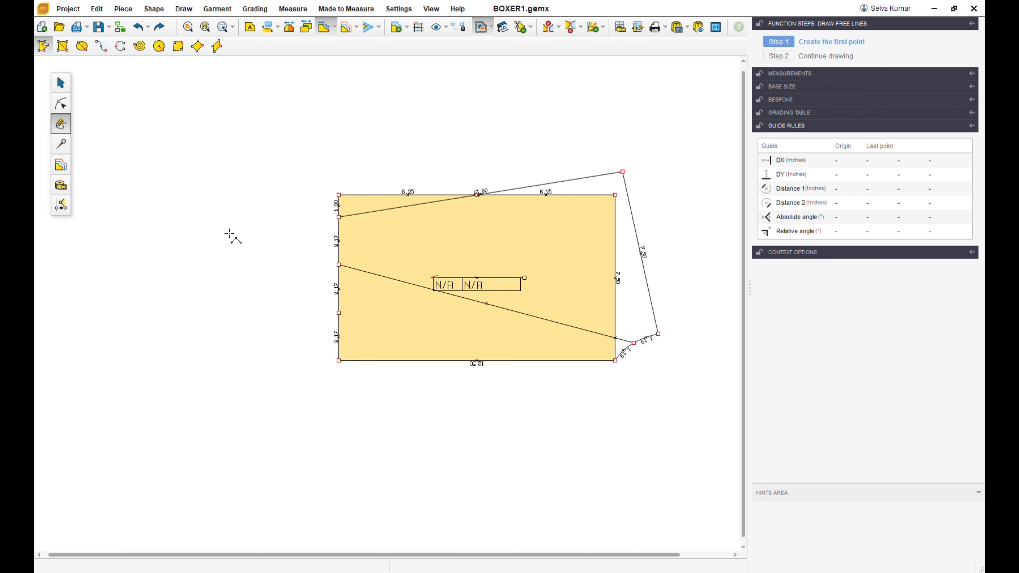
Bend the straight diagonal line from the piece's left edge to the outer lower-right point into an upward-bulging curve.
left_click(61, 103)
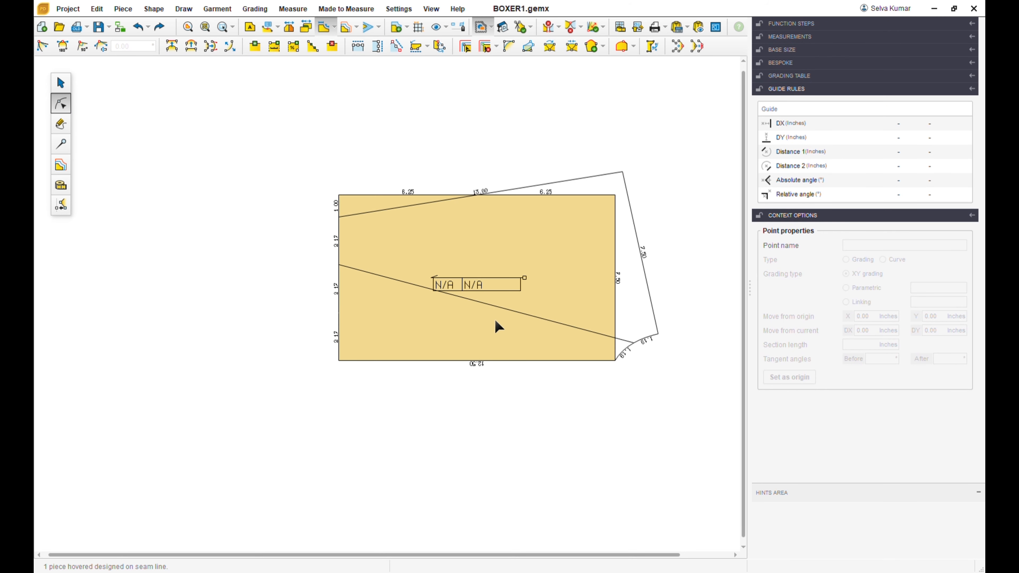
left_click(497, 307)
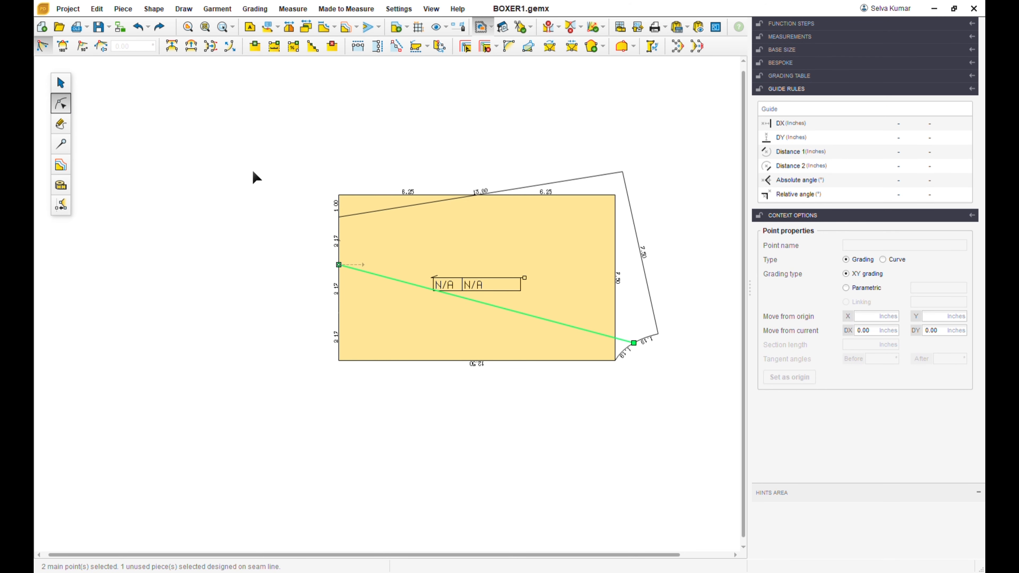
left_click(191, 45)
left_click_drag(508, 309, 539, 292)
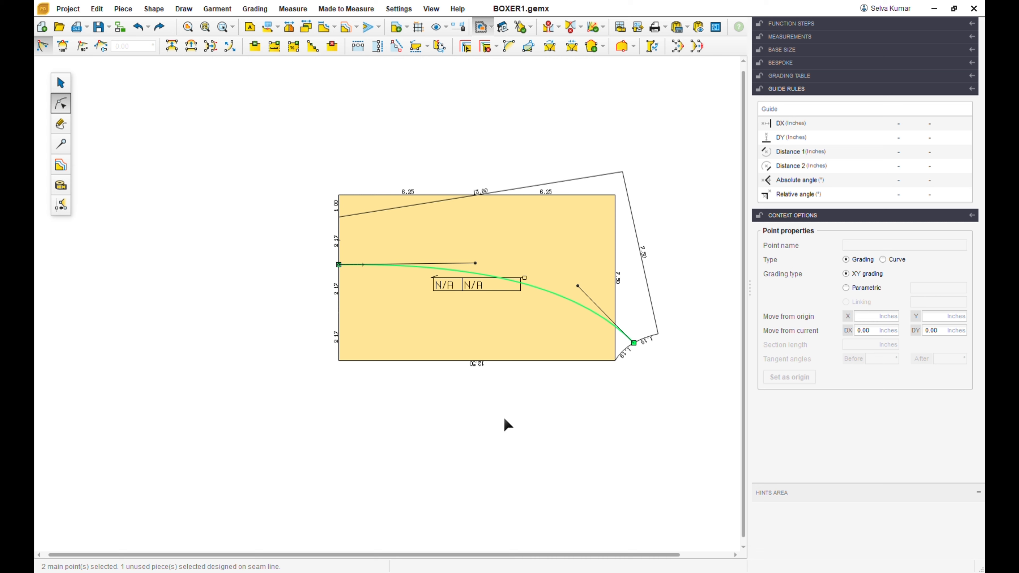
left_click(504, 420)
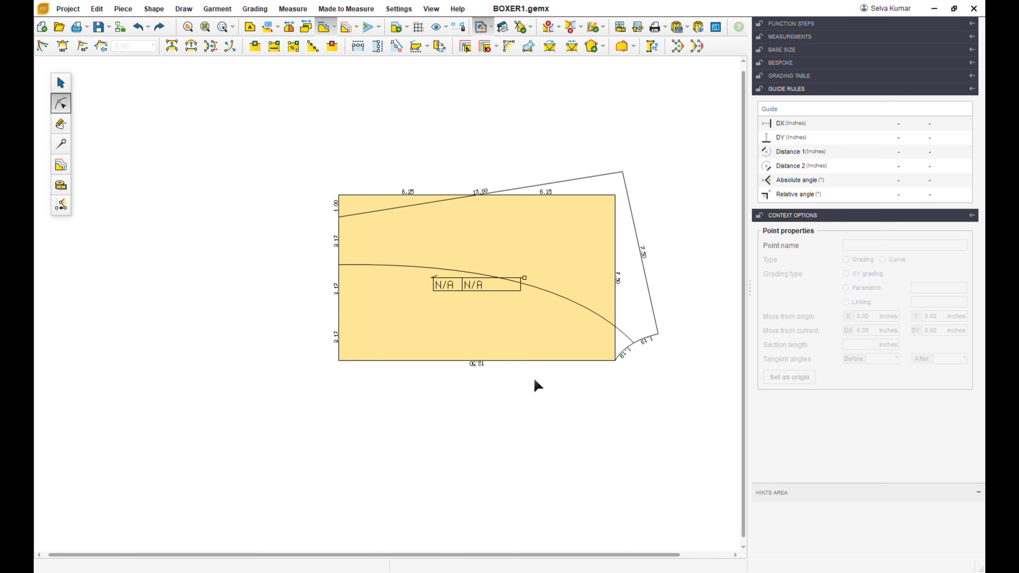
Add a point on the bottom edge 1.00 inch from the lower-left corner and draw a straight line to the left edge's uppermost intermediate point.
left_click(361, 360)
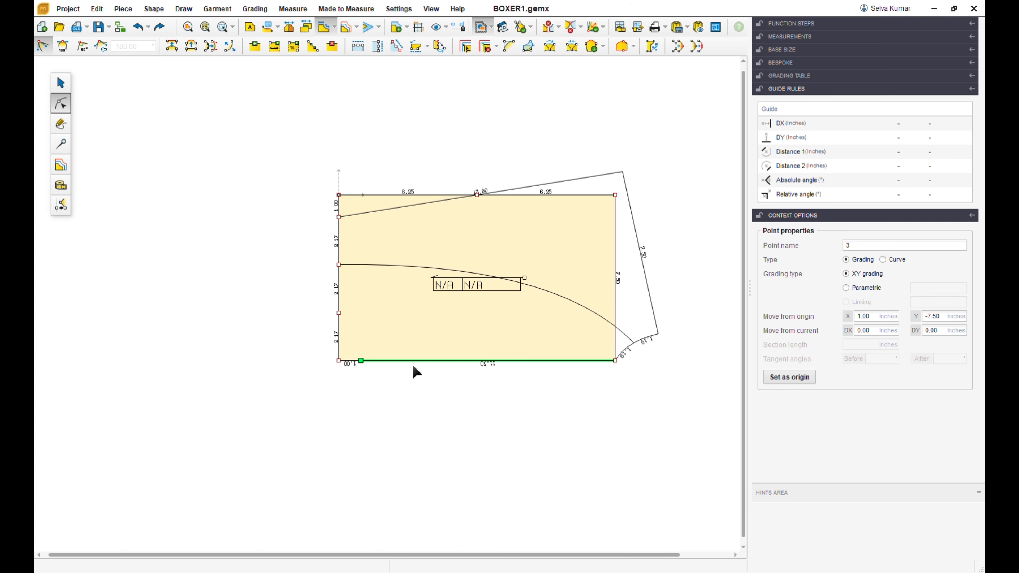
left_click(61, 123)
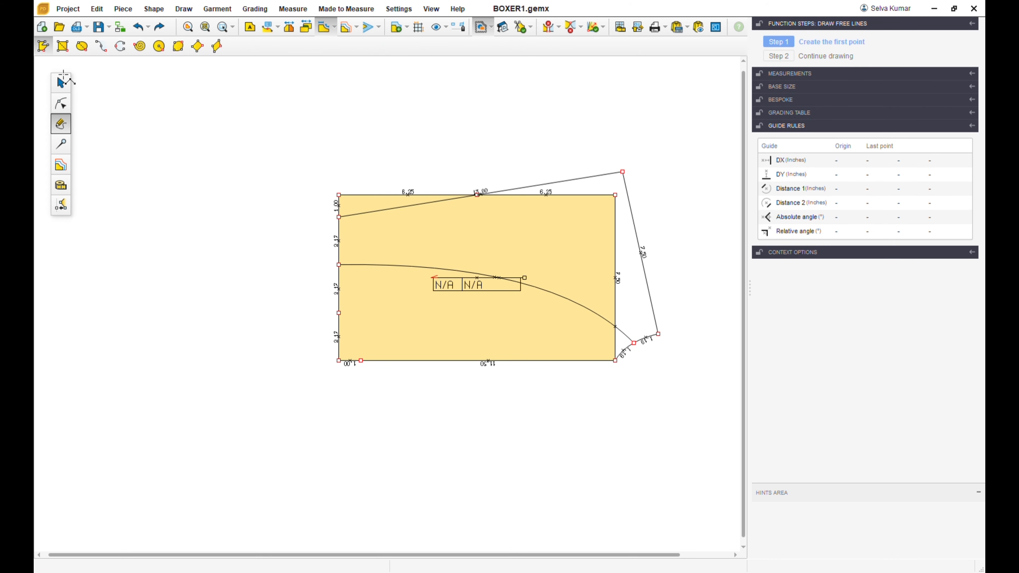
left_click(361, 360)
left_click(339, 217)
Bend the new steep line beside the piece's left edge slightly to the right into a gentle curve.
left_click(60, 104)
scroll(421, 309, "up", 2)
scroll(352, 303, "up", 3)
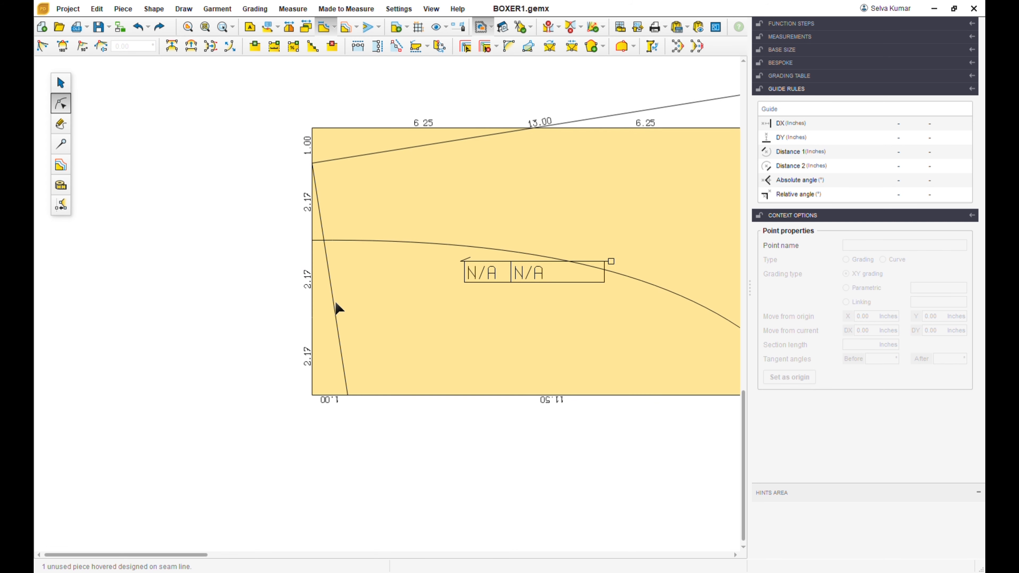
left_click(335, 301)
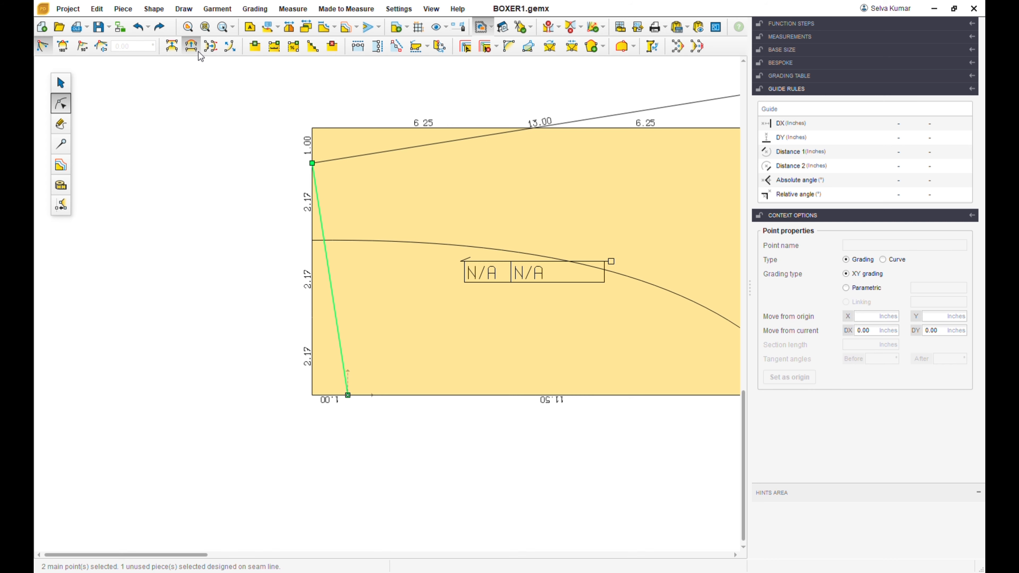
mouse_move(335, 290)
left_mouse_down()
mouse_move(350, 289)
mouse_move(341, 286)
left_mouse_up()
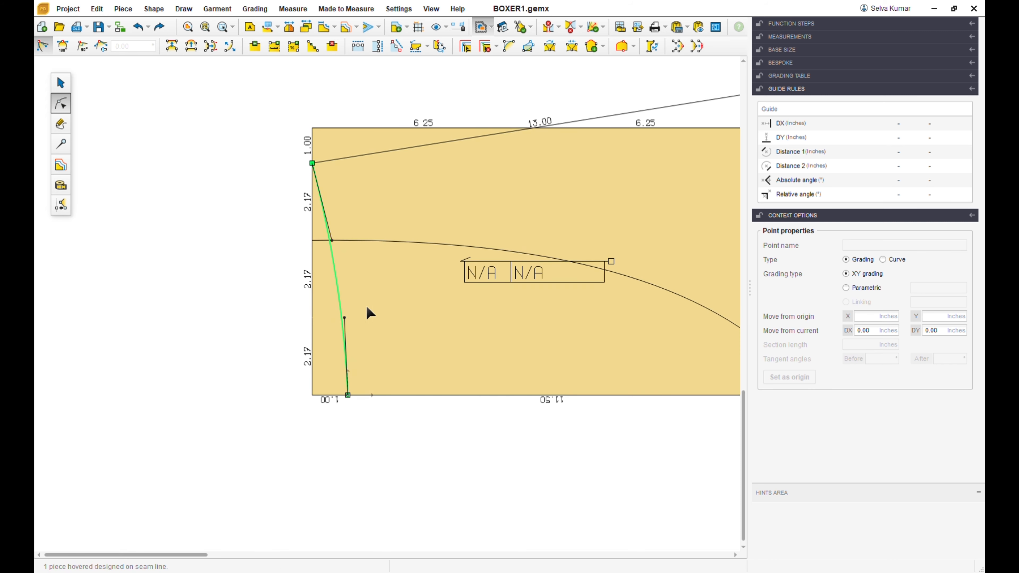
Divide the gentle curve beside the left edge into 4 equal parts.
scroll(407, 342, "down", 3)
scroll(560, 333, "down", 1)
scroll(575, 296, "up", 1)
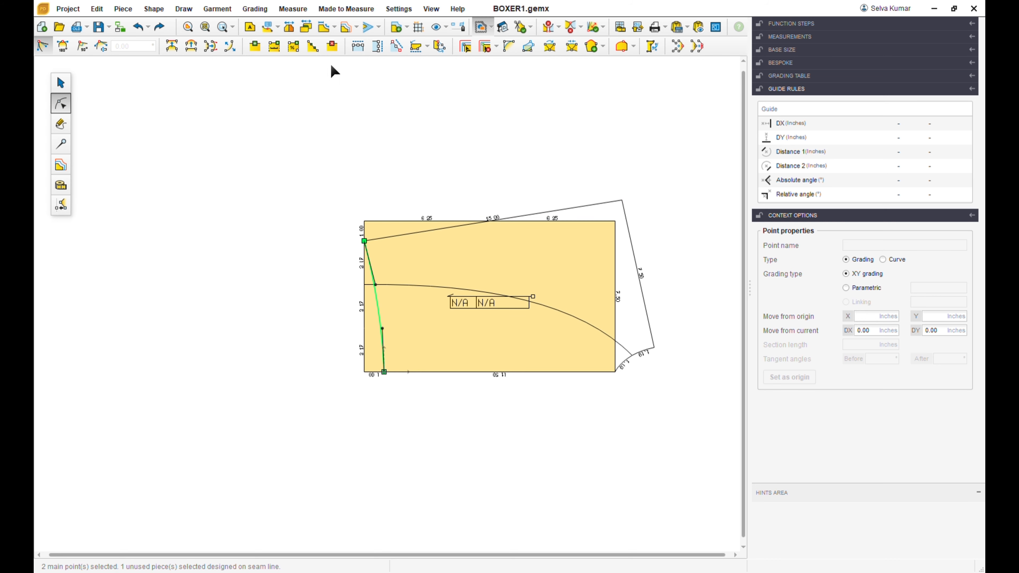
left_click(318, 49)
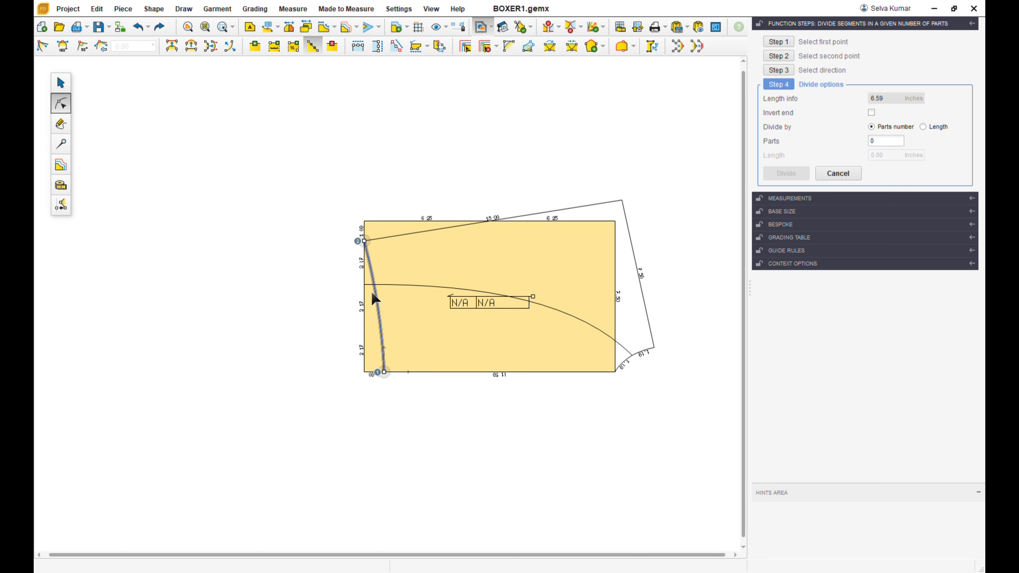
left_click(888, 141)
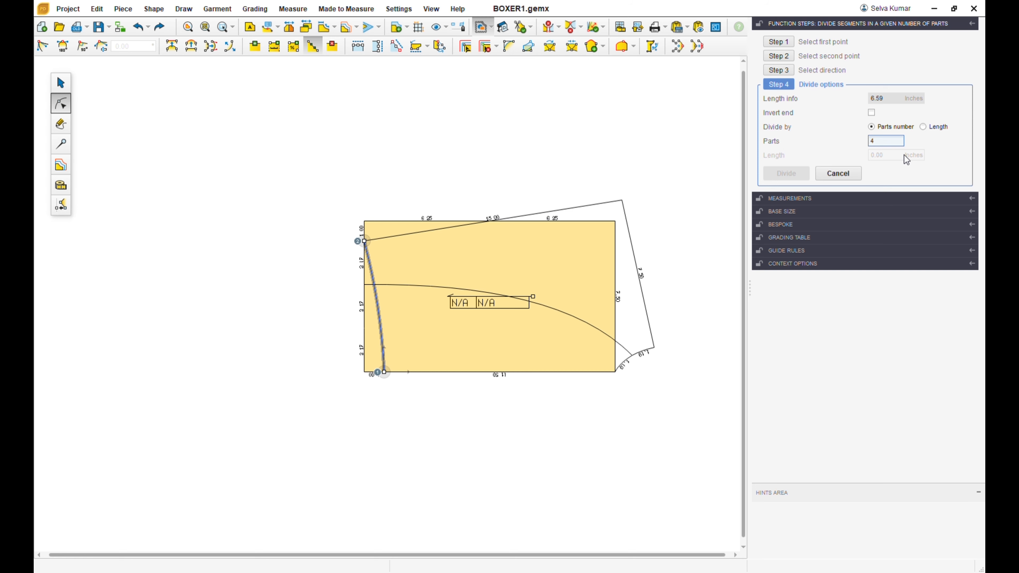
type("4")
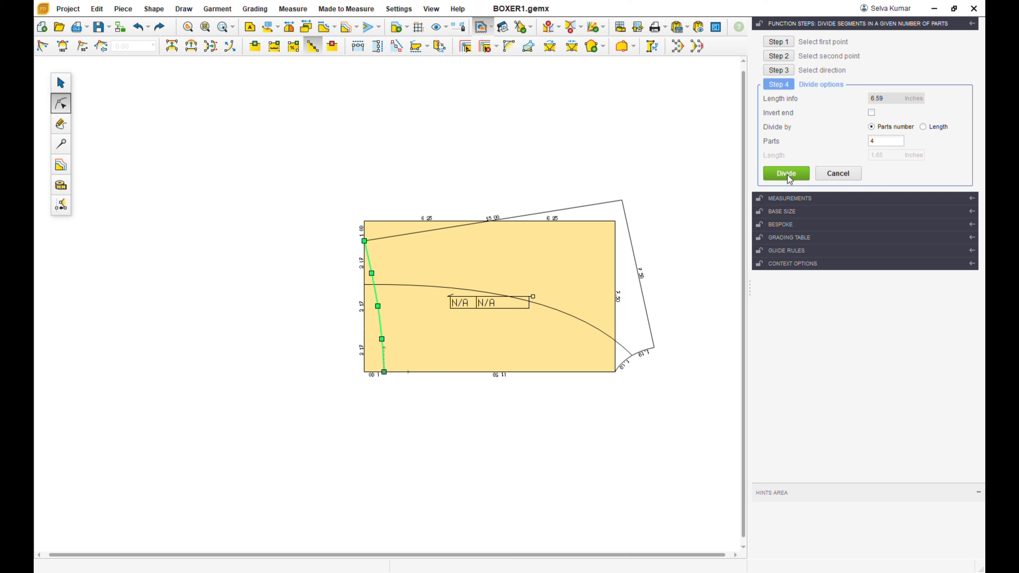
left_click(789, 177)
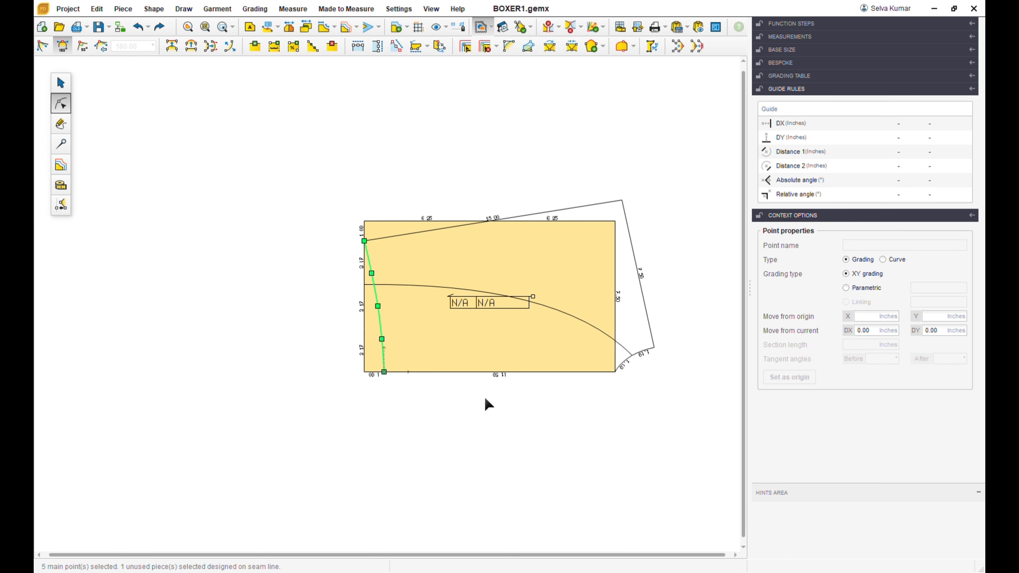
left_click(67, 127)
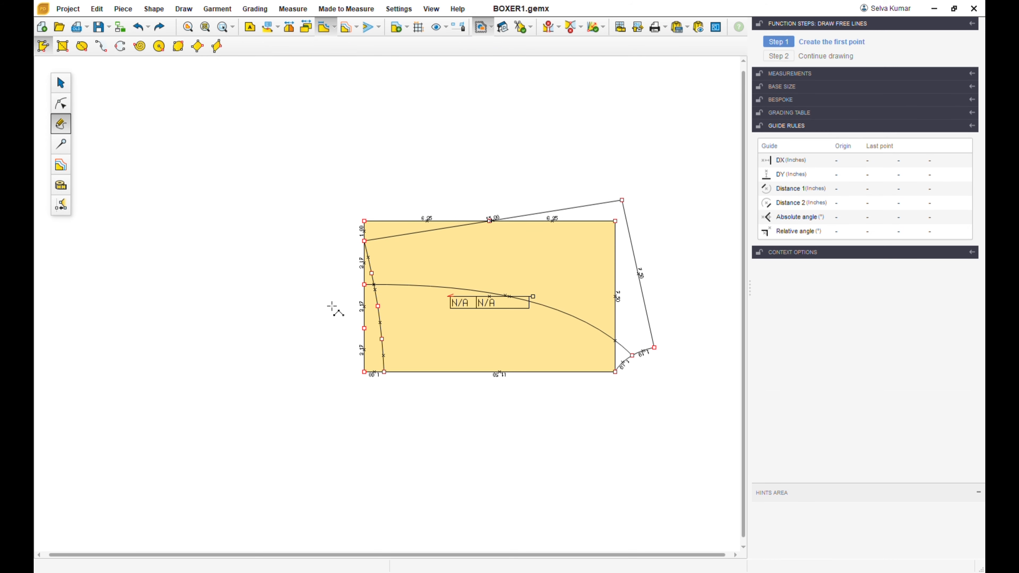
left_click(65, 88)
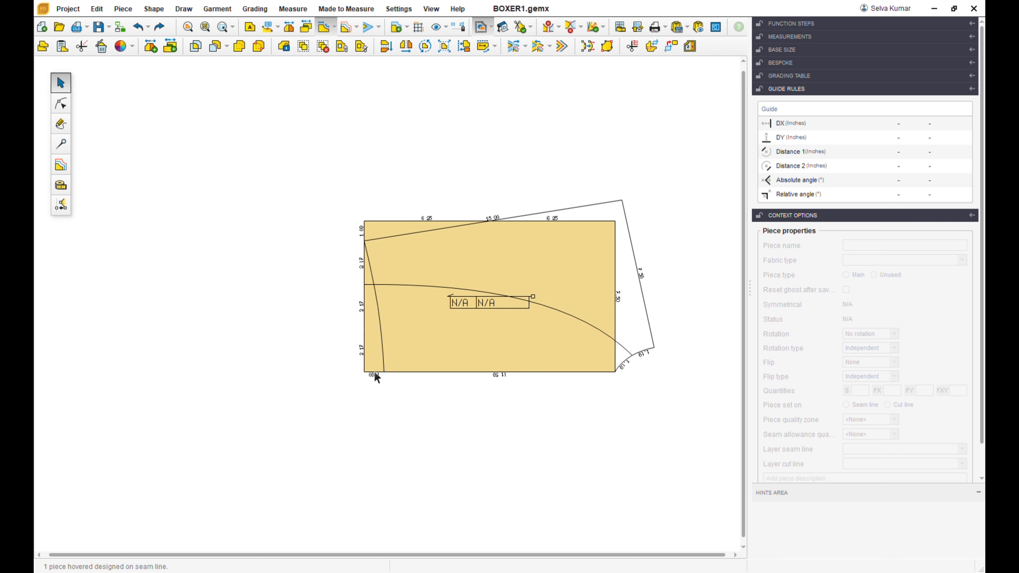
scroll(414, 327, "up", 3)
scroll(498, 336, "down", 2)
scroll(618, 288, "up", 1)
scroll(618, 289, "up", 1)
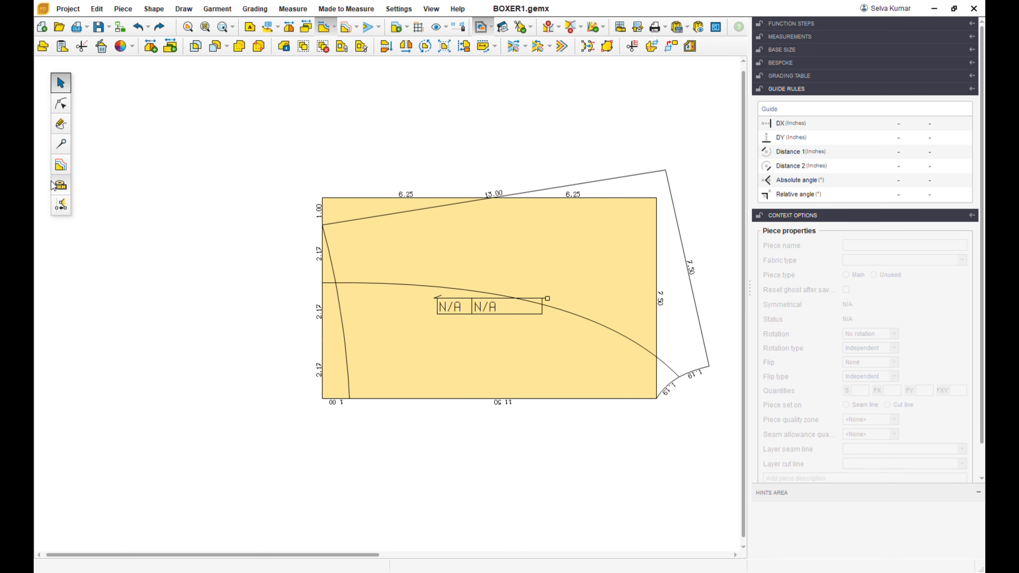
Draw a straight line from the lowest division point on the left curve to the right end of the long upper curve.
left_click(63, 127)
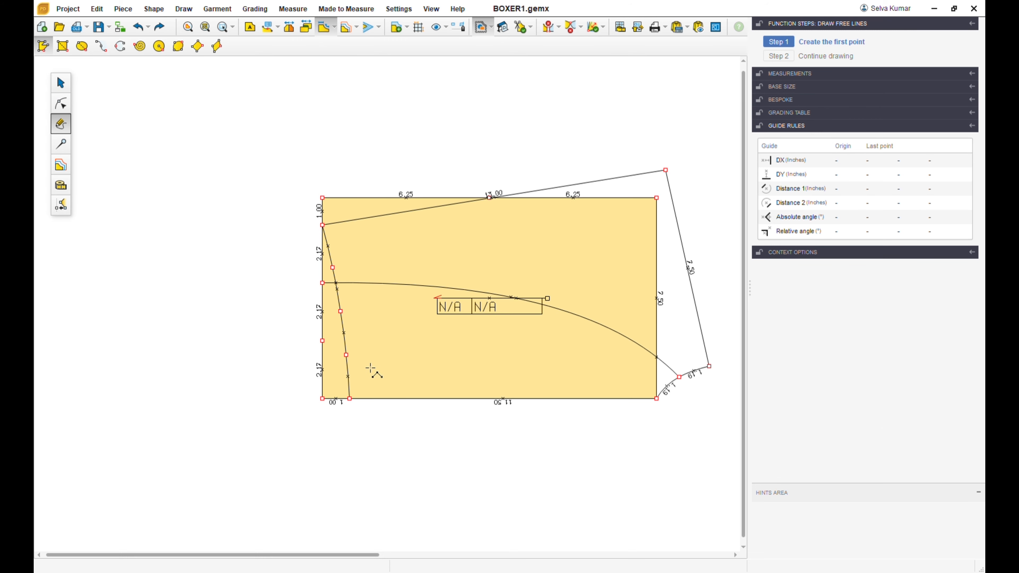
left_click(346, 355)
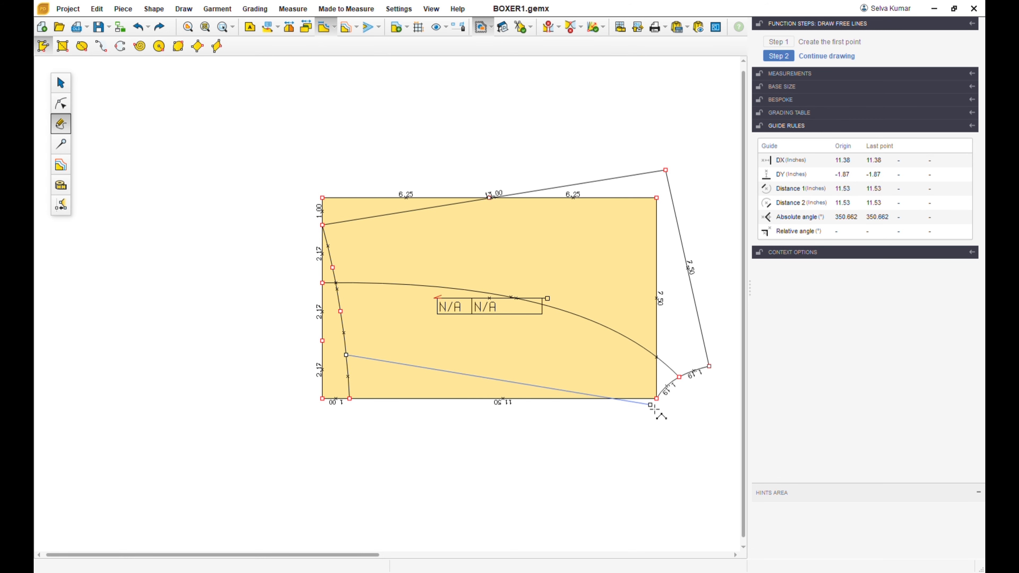
left_click(678, 376)
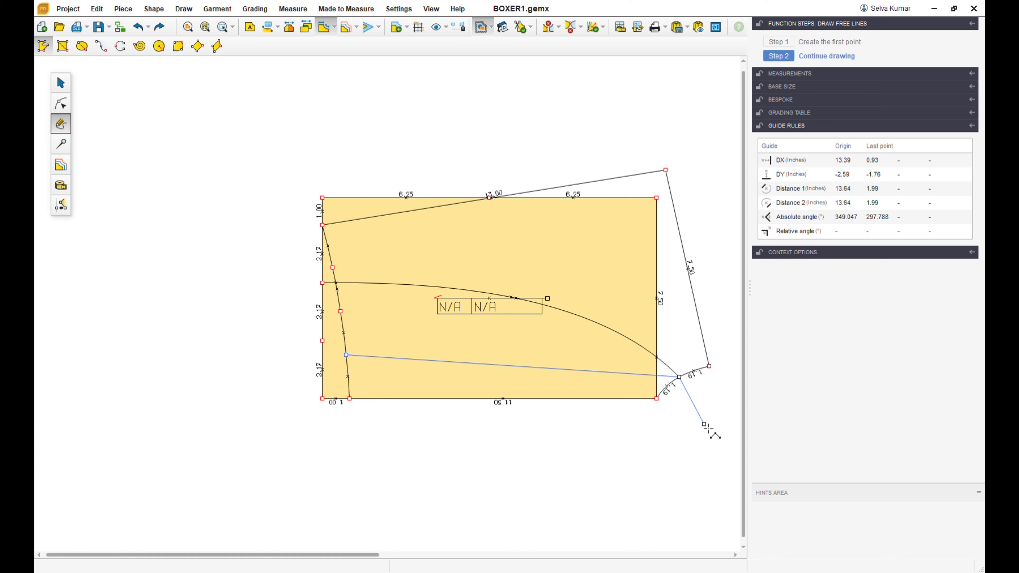
right_click(711, 430)
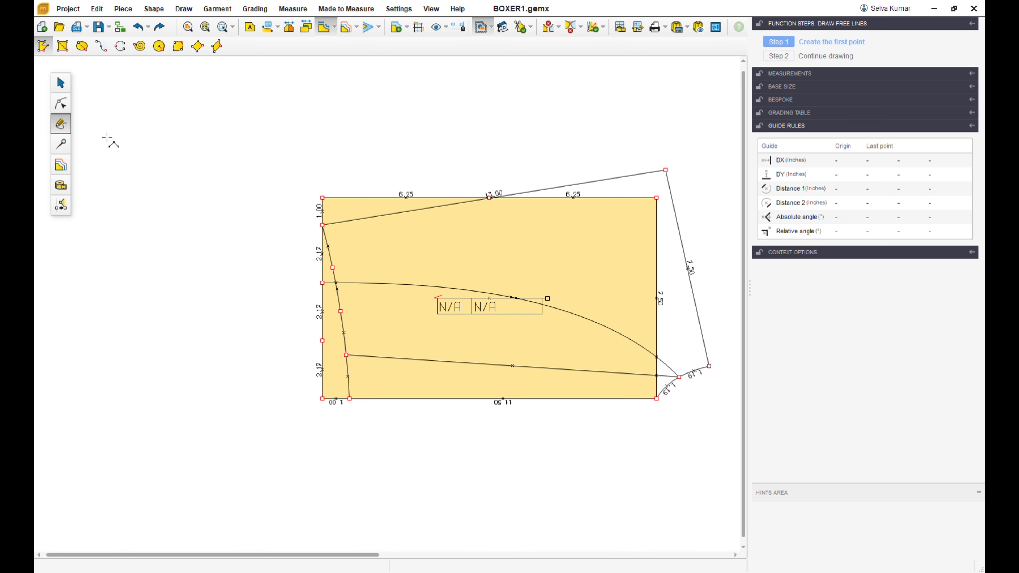
Bend the new lower line into an upward arc and adjust its right tangent handle to sit below the long upper curve.
left_click(60, 103)
left_click(483, 366)
left_click(486, 371)
left_click(482, 370)
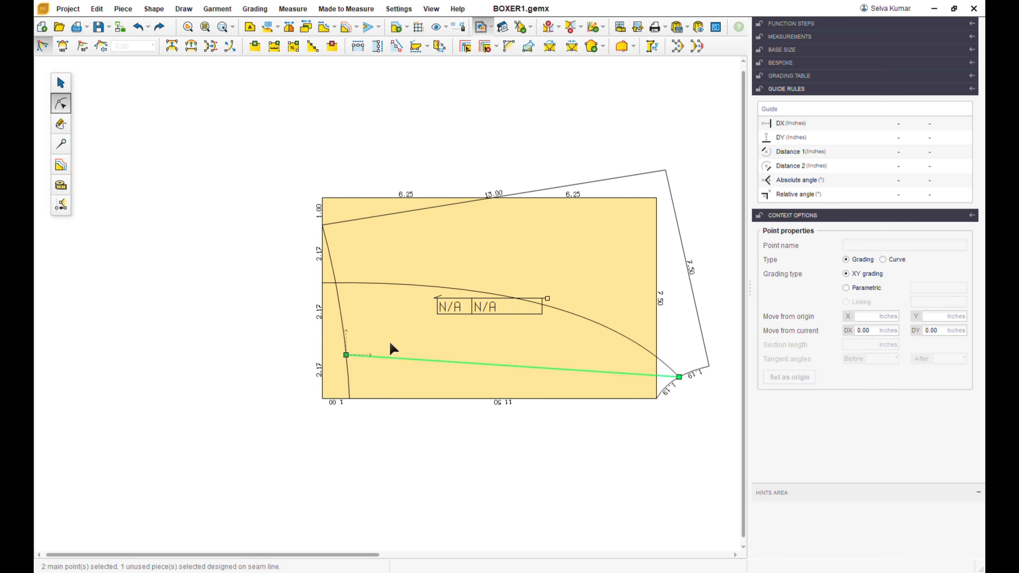
left_click(193, 49)
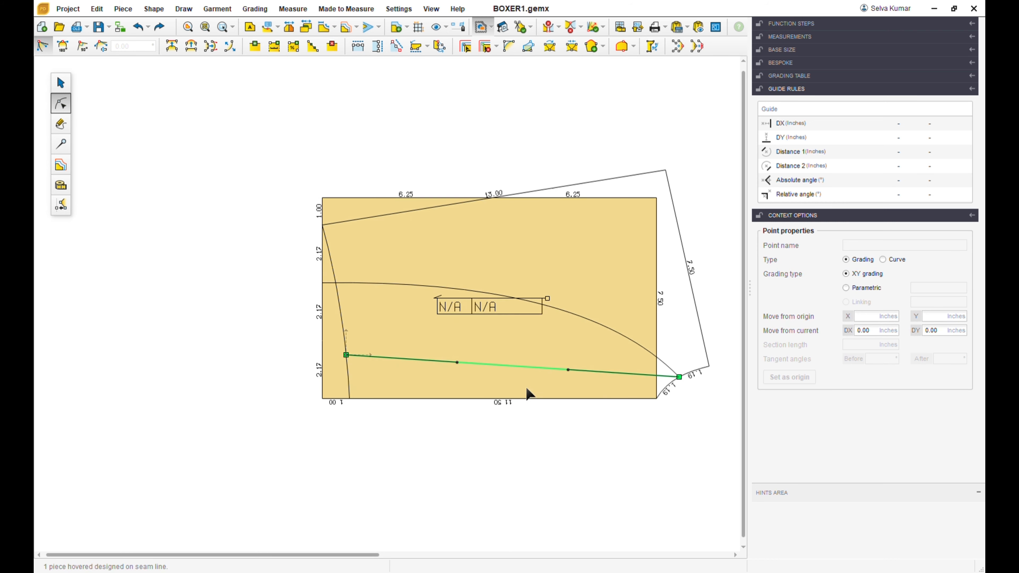
left_click_drag(521, 375, 527, 336)
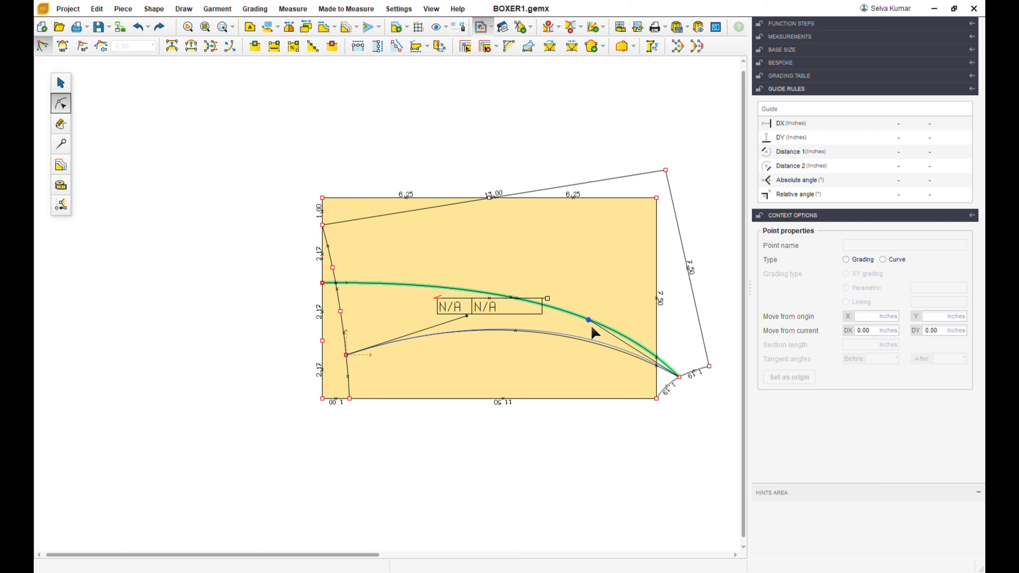
left_click(589, 332)
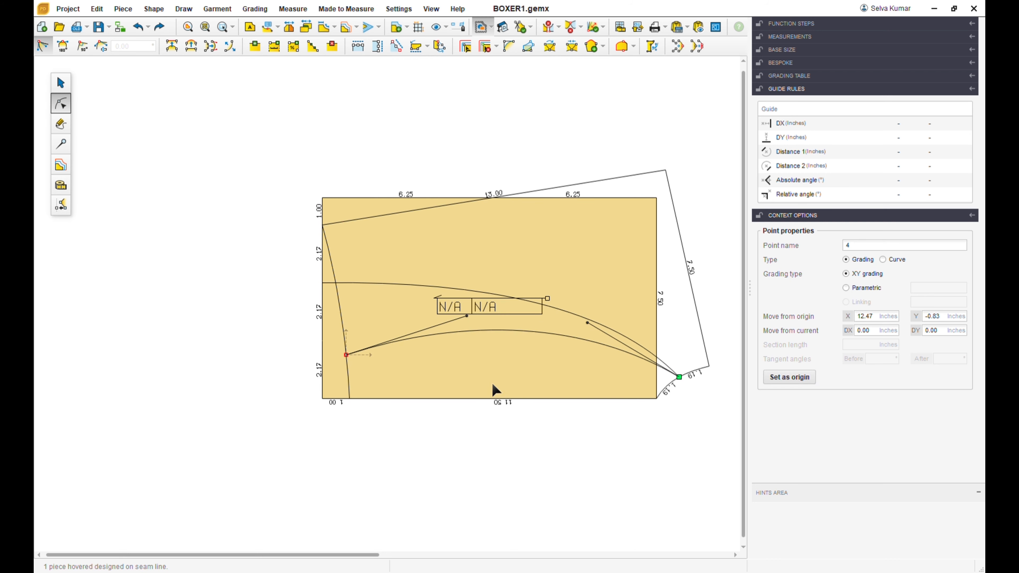
left_click(453, 444)
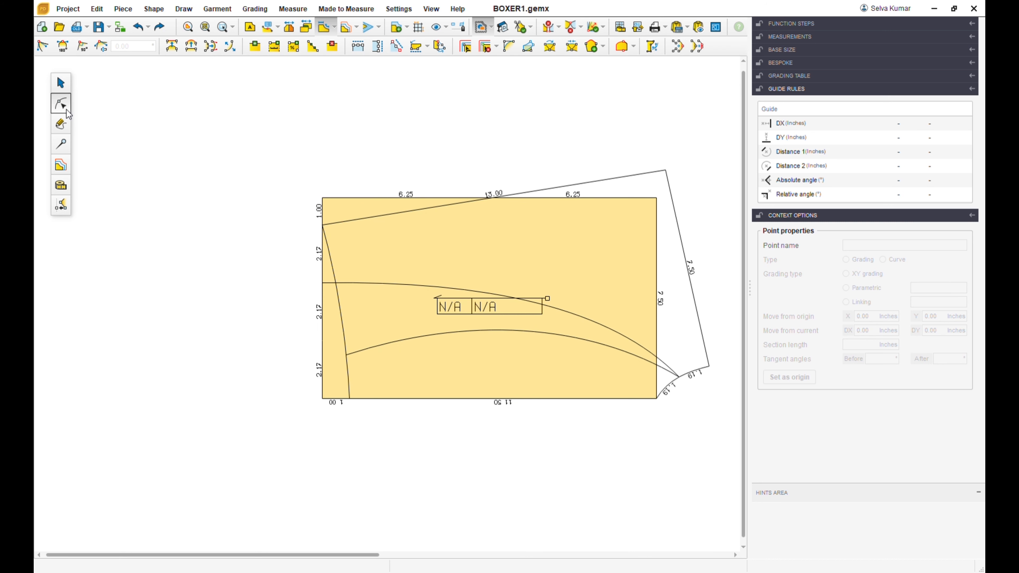
Add two points on the lower arc at given distances, about 3.91 and 7.89 inches horizontally from its left end.
left_click(441, 337)
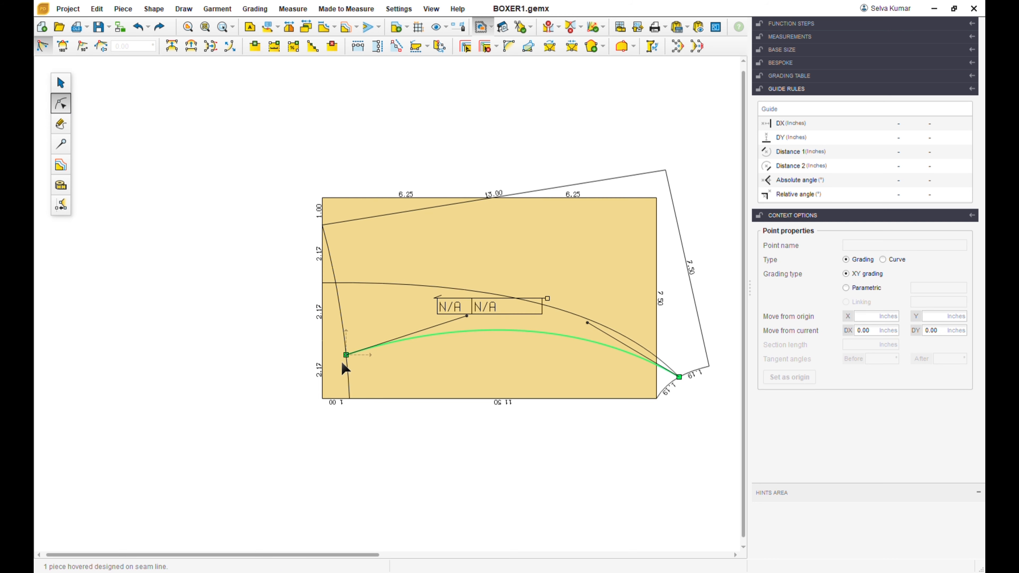
left_click(344, 355)
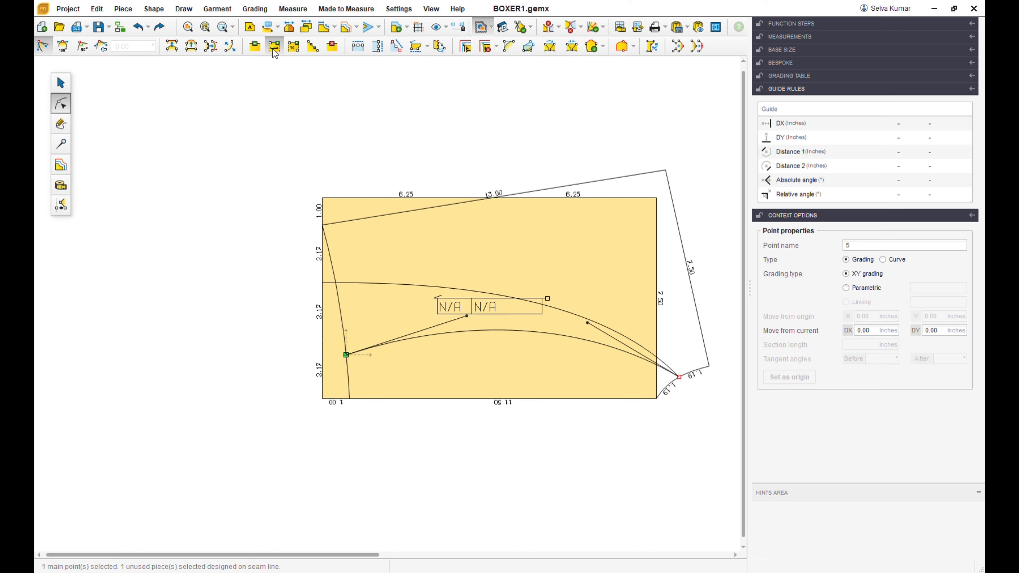
left_click(274, 48)
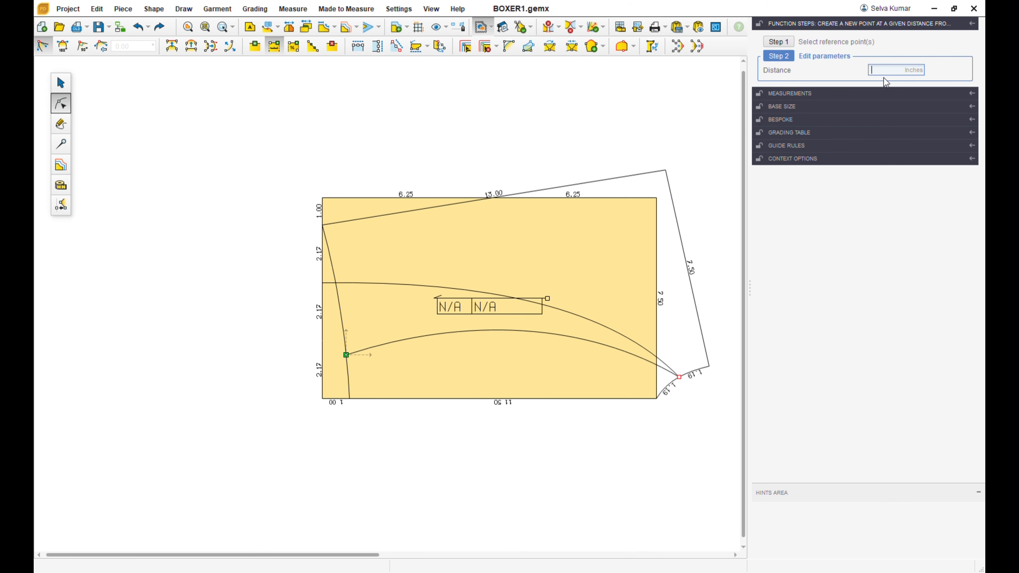
key("Escape")
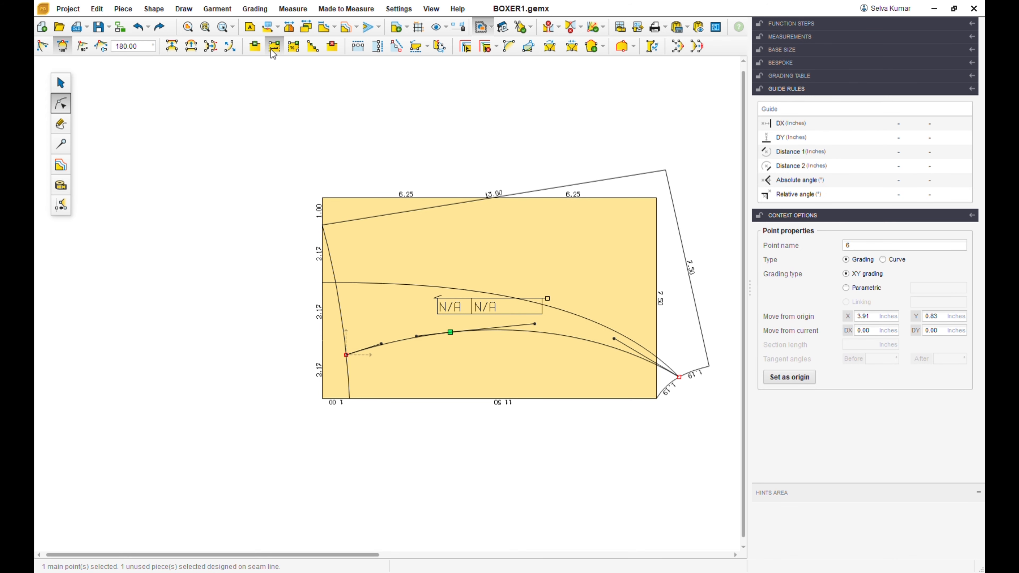
left_click(274, 46)
left_click(881, 72)
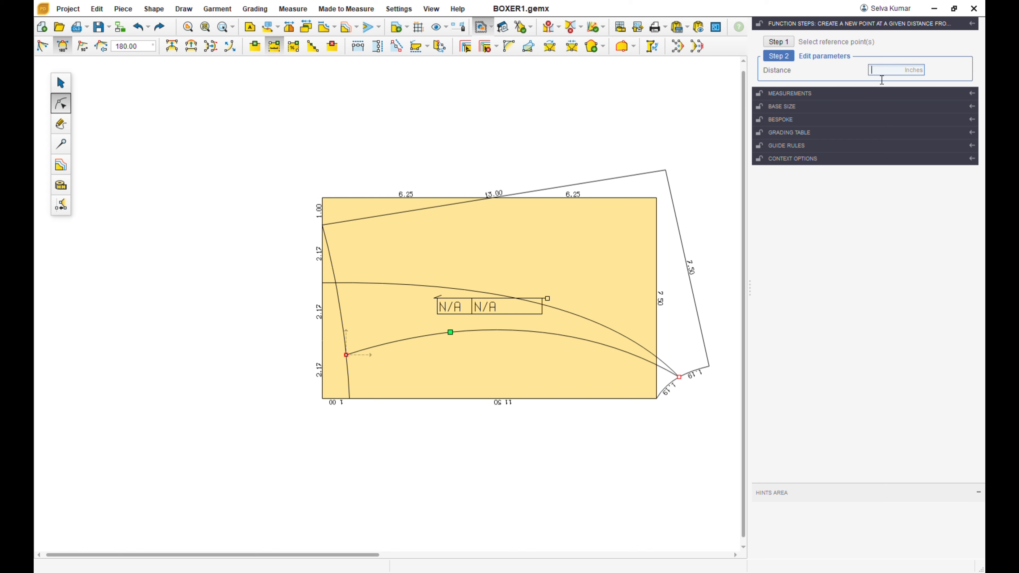
key("Return")
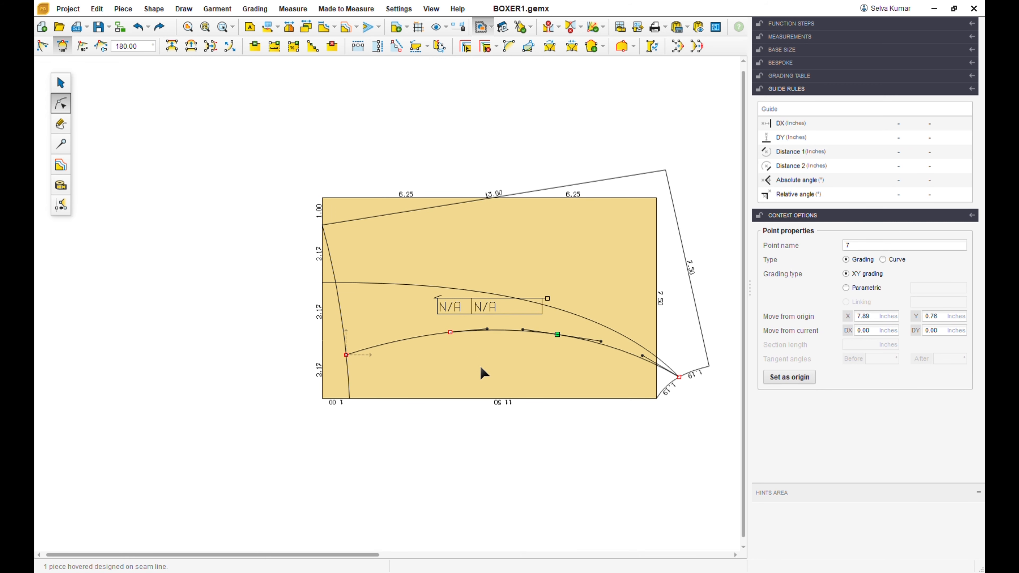
Draw a straight line connecting the two new points on the lower arc.
left_click(61, 124)
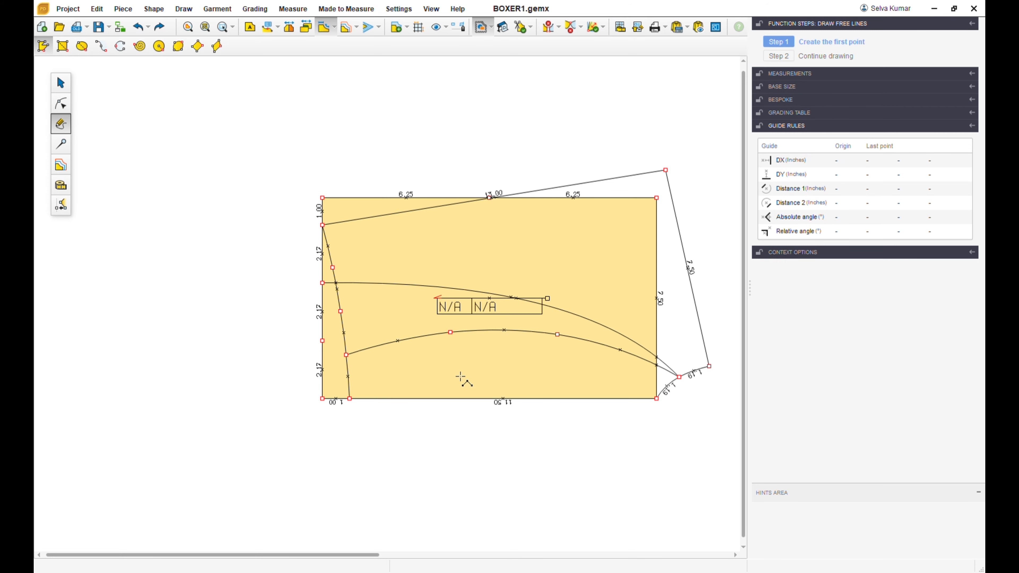
left_click(451, 332)
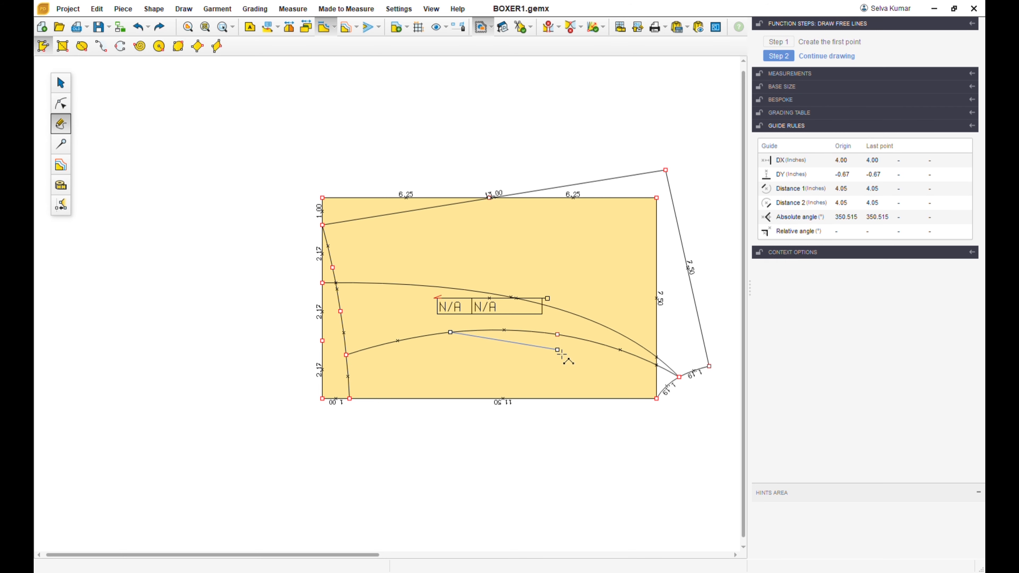
left_click(557, 334)
right_click(562, 377)
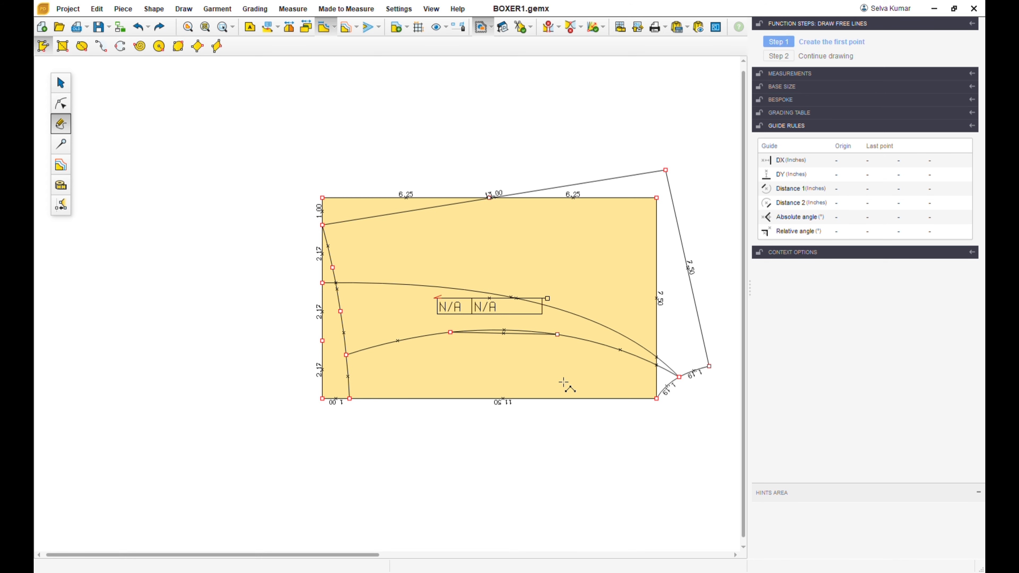
Divide the straight line between the two points on the lower arc into 2 equal parts.
left_click(65, 106)
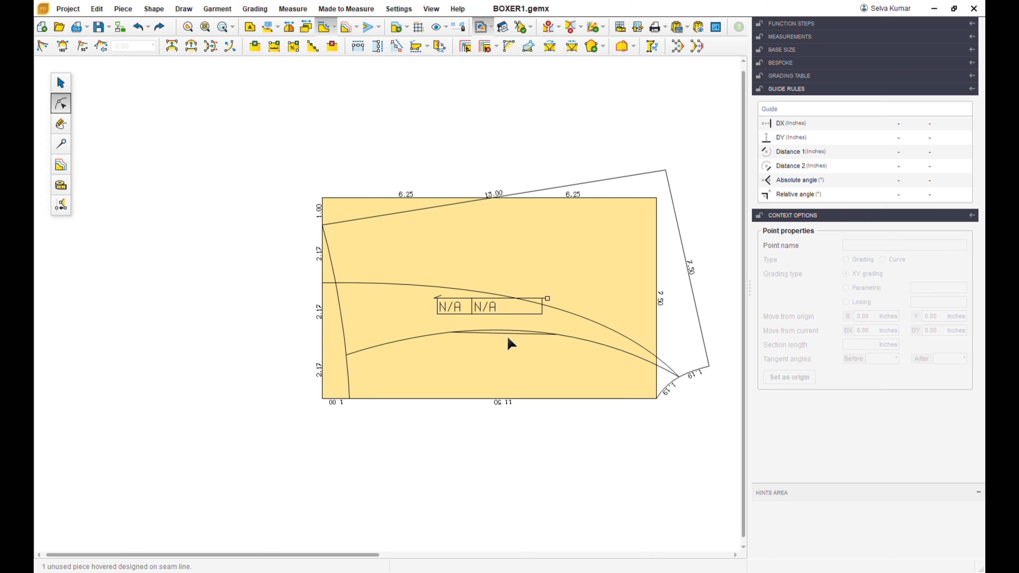
left_click(508, 338)
scroll(518, 376, "up", 2)
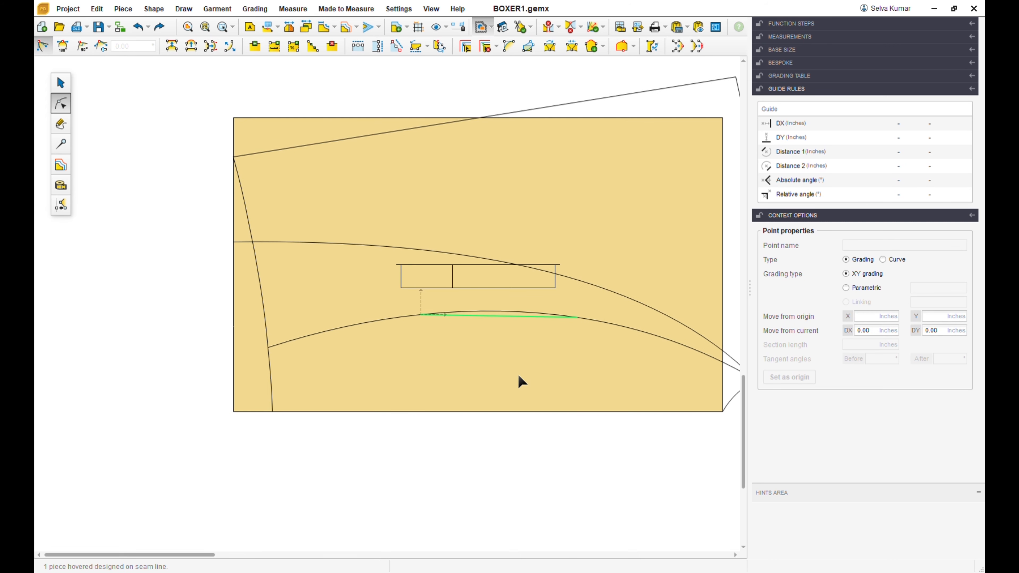
scroll(516, 376, "up", 1)
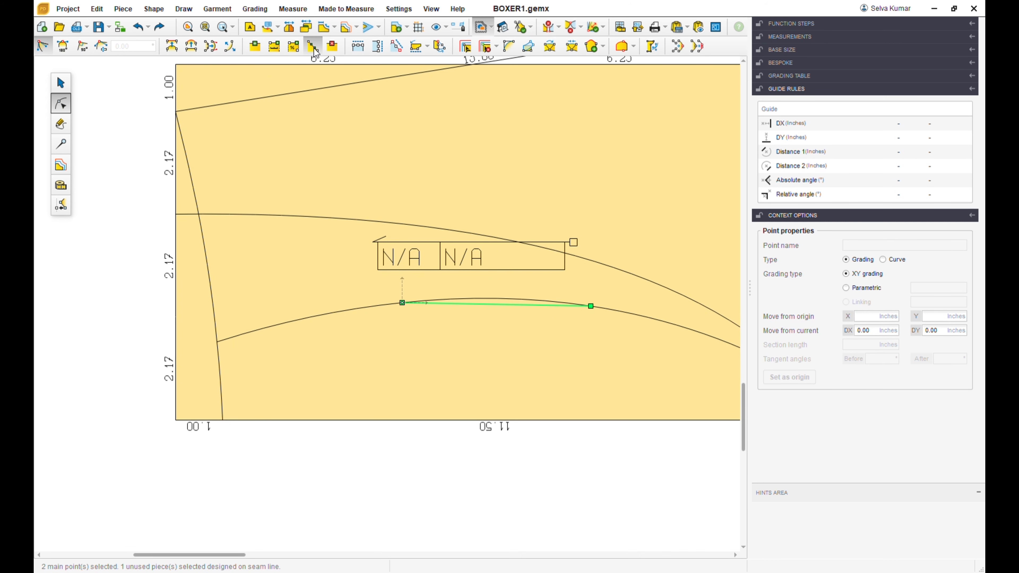
left_click(312, 46)
left_click(877, 142)
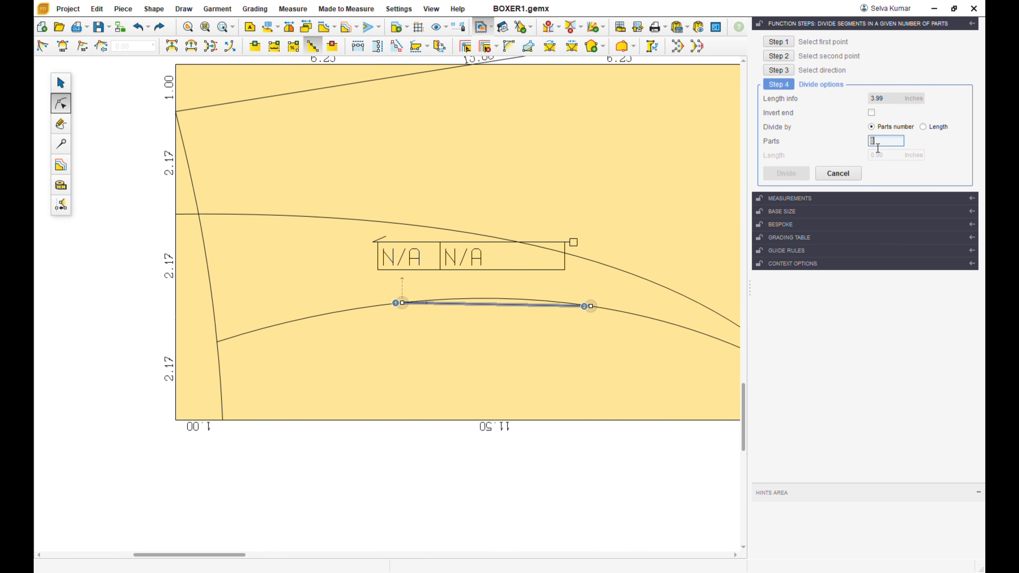
type("2")
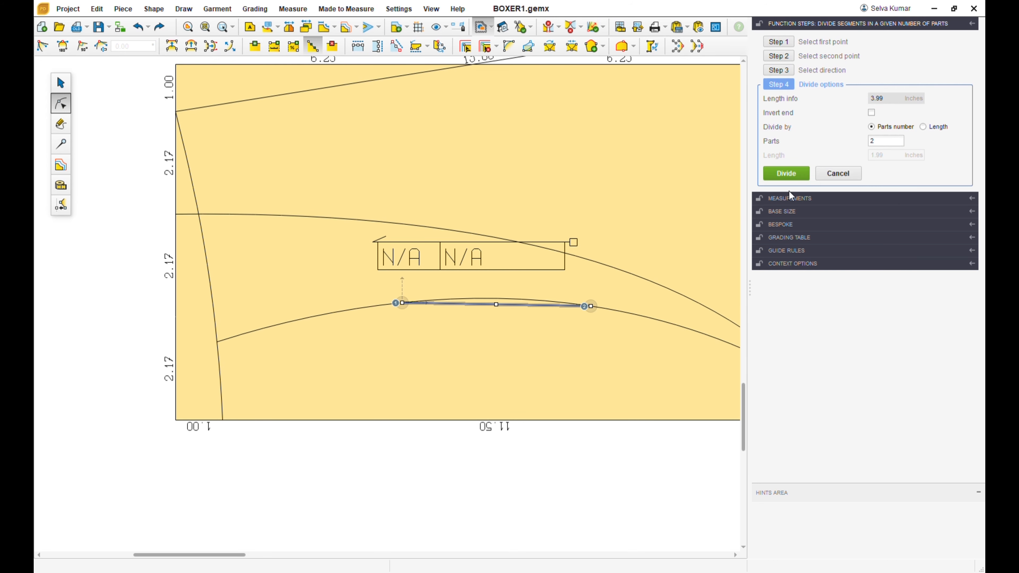
left_click(786, 173)
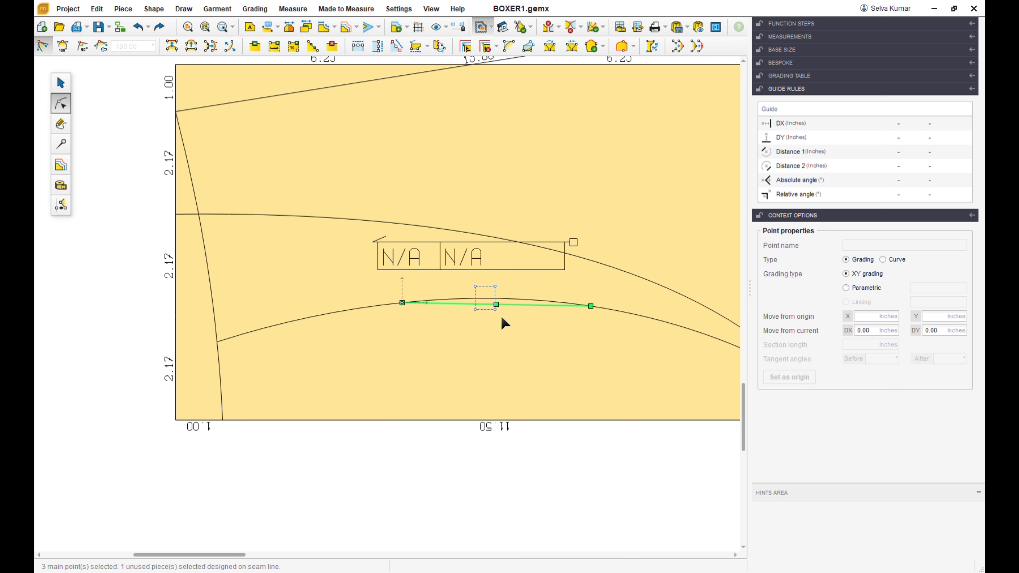
Move the new middle point of the straight line 1 inch straight down.
left_click(500, 321)
left_click(949, 336)
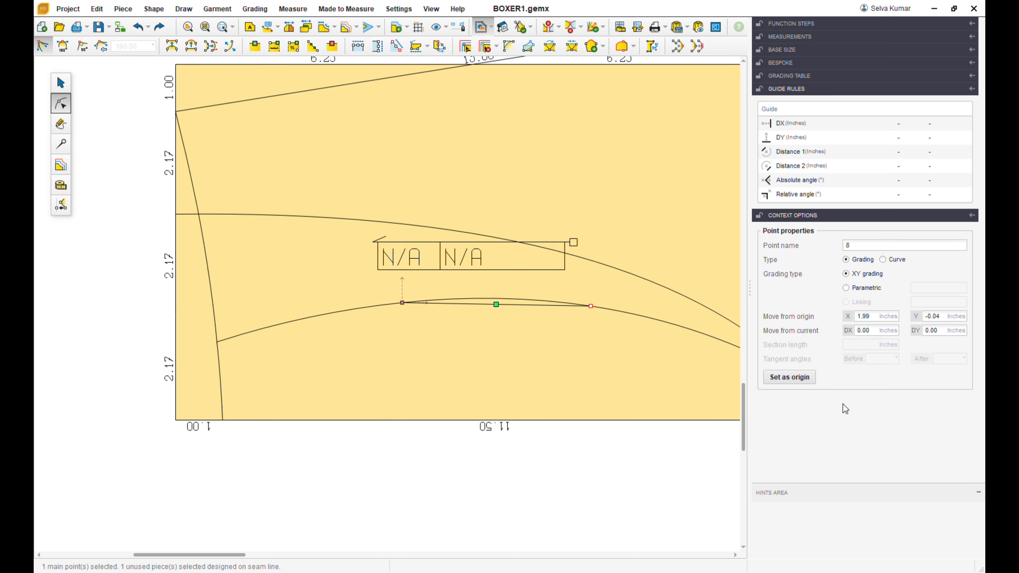
double_click(948, 339)
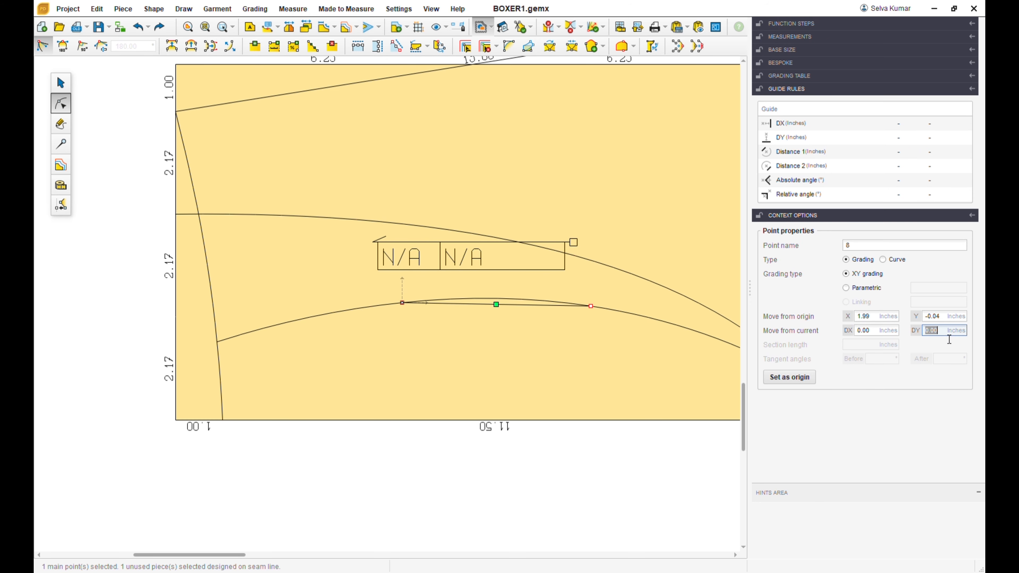
key("Return")
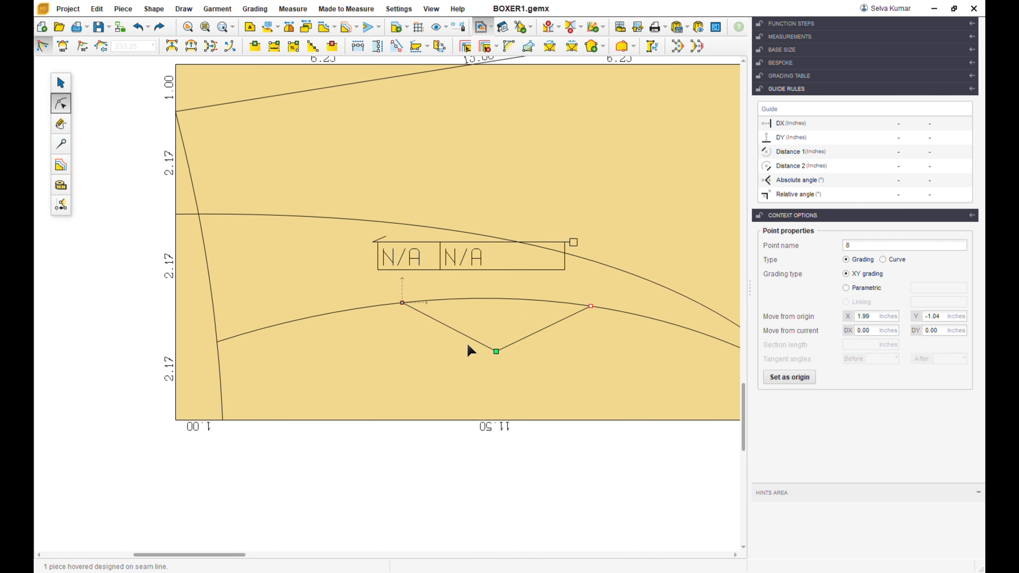
Convert both segments of the V-shaped line into curves and smooth their shared lowest point to a 180° tangent.
left_click(467, 344)
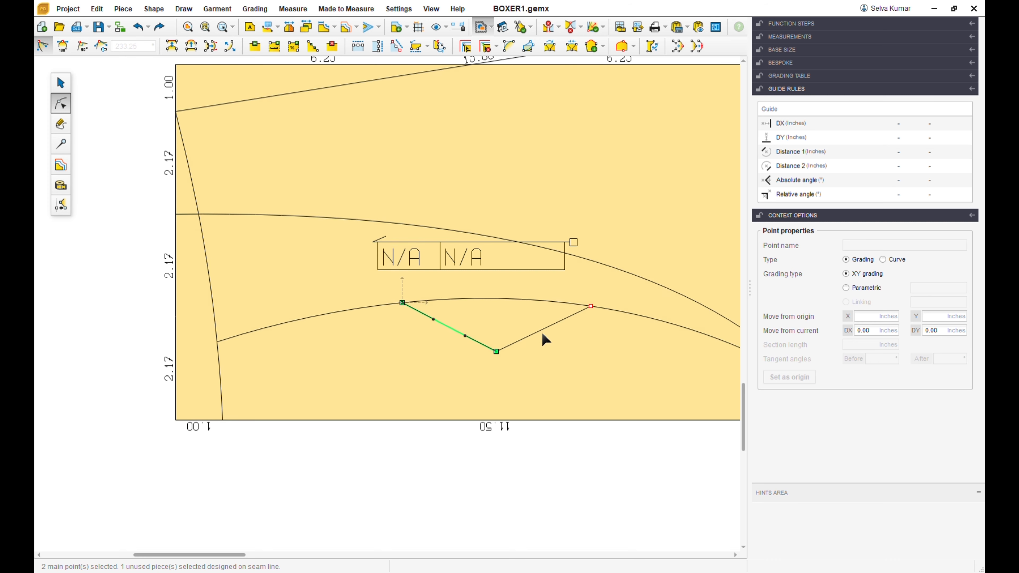
left_click(545, 339, "shift")
left_click(545, 339)
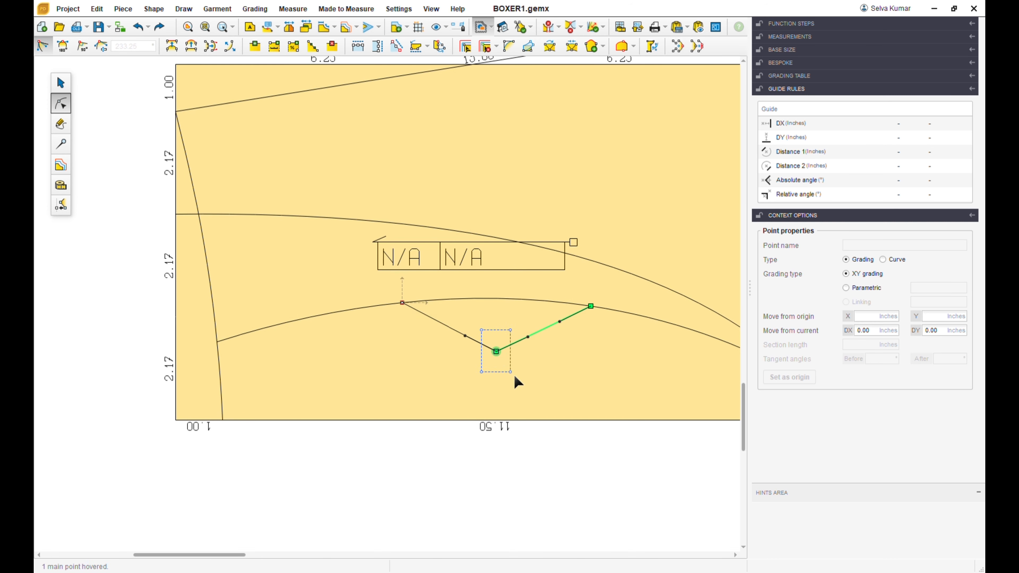
left_click(496, 352)
left_click(62, 45)
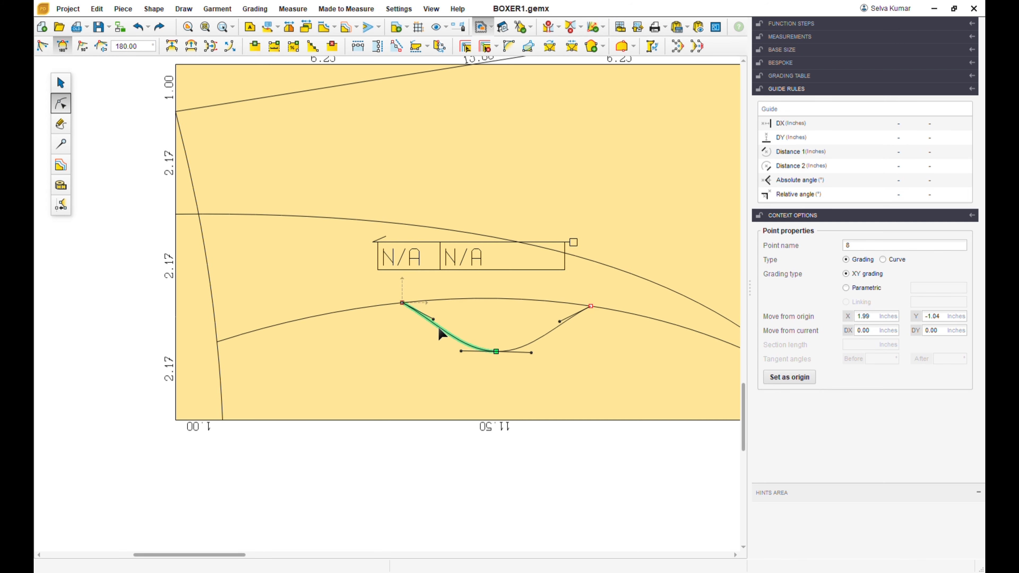
Steepen the outer tangent handles at both ends of the small curve to shape a rounded bowl below the arc.
left_click_drag(436, 321, 522, 374)
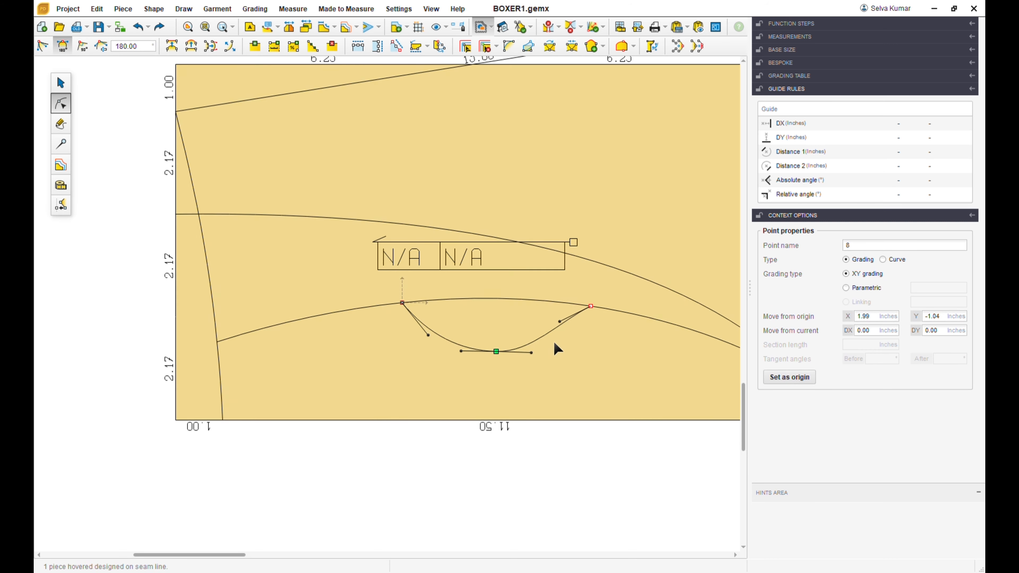
left_click_drag(561, 323, 574, 347)
left_click_drag(480, 336, 521, 385)
left_click_drag(431, 336, 514, 375)
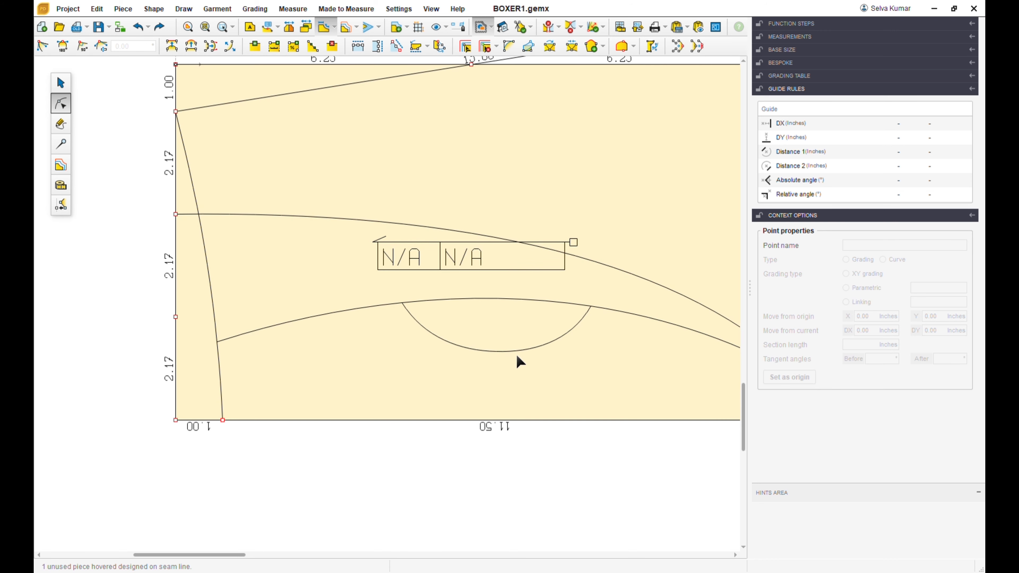
left_click(515, 352)
left_click_drag(486, 339, 529, 375)
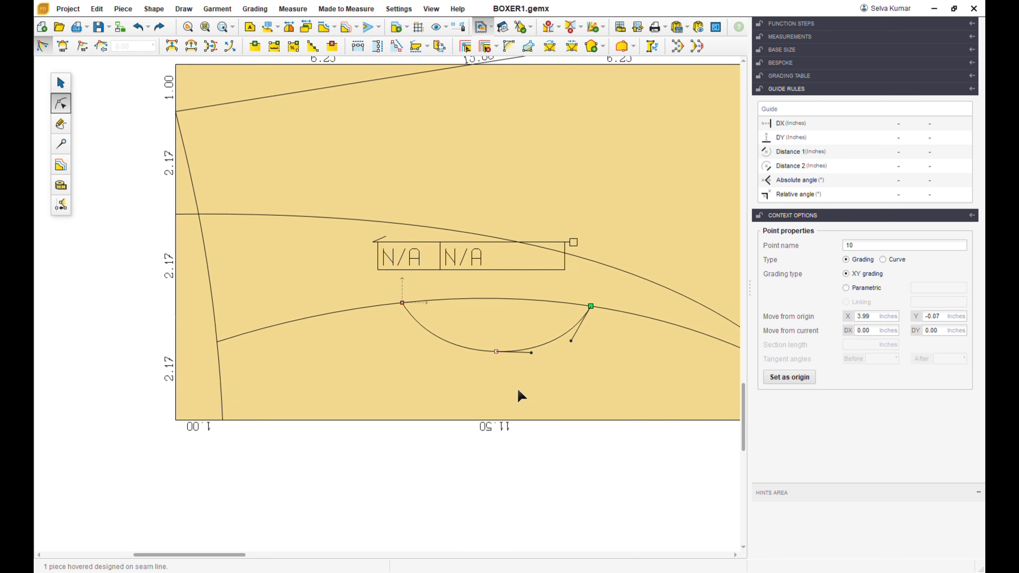
left_click(504, 392)
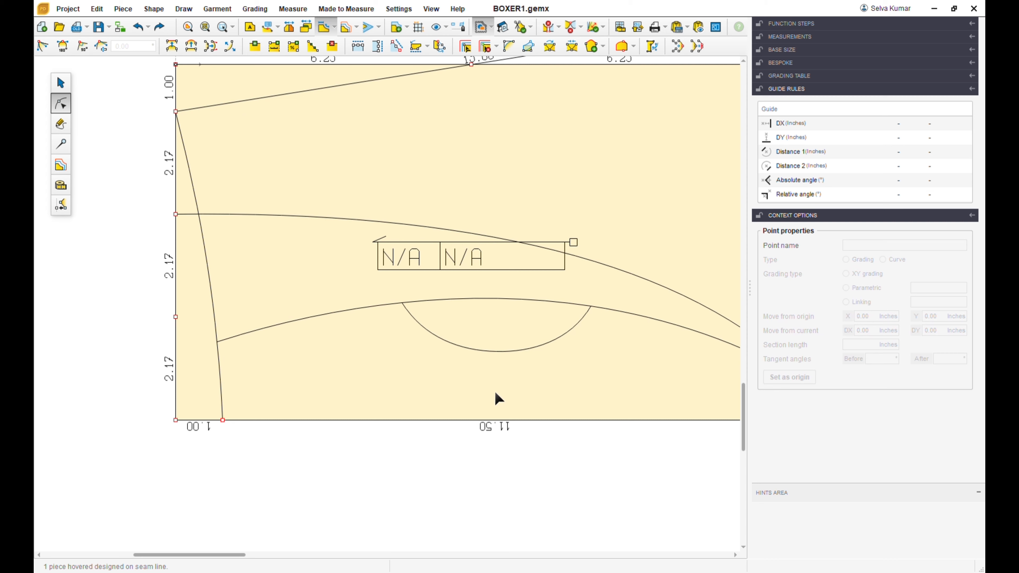
Save the pattern file with the finished bowl curve.
scroll(582, 372, "down", 2)
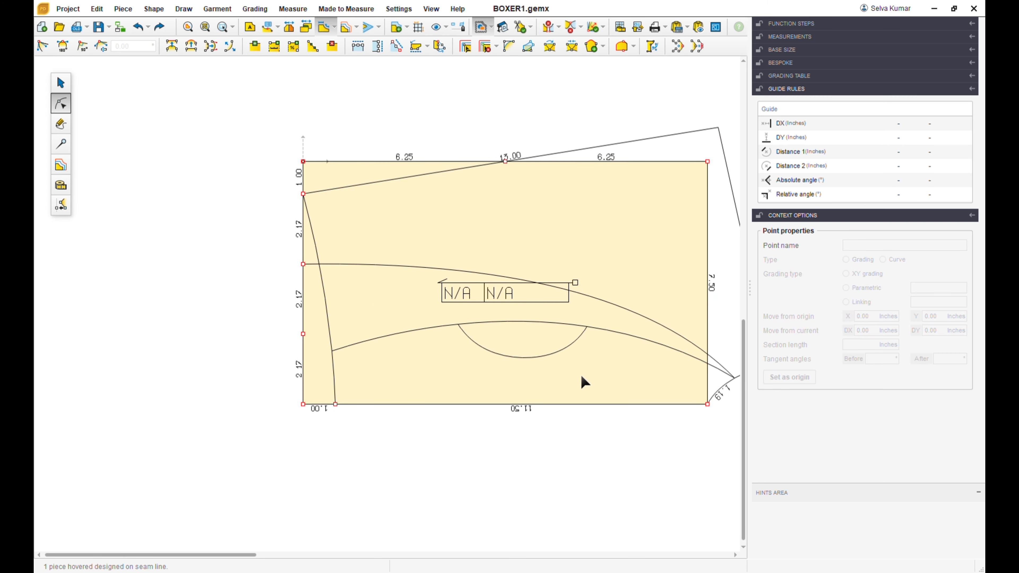
scroll(580, 374, "down", 3)
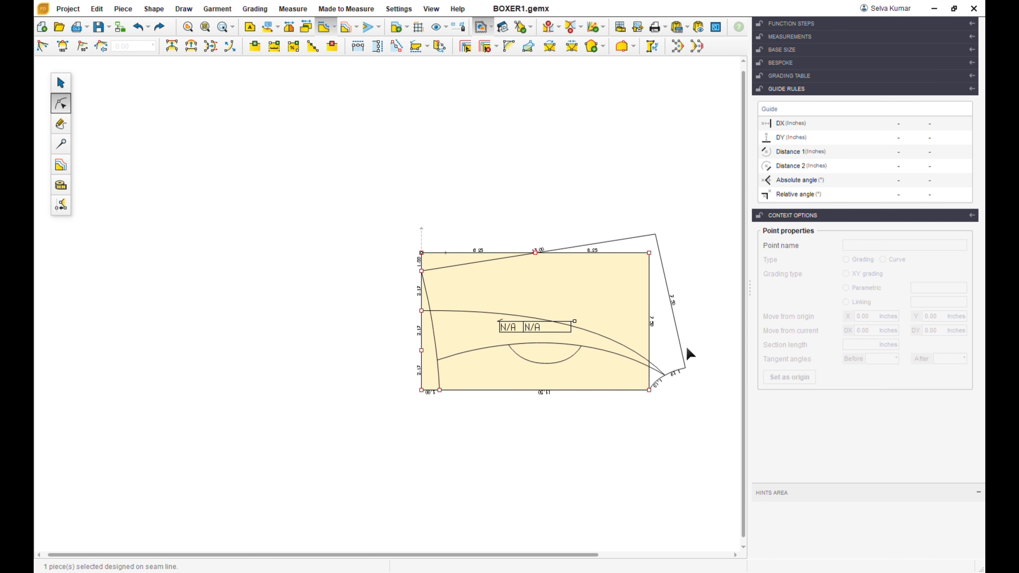
scroll(686, 346, "up", 2)
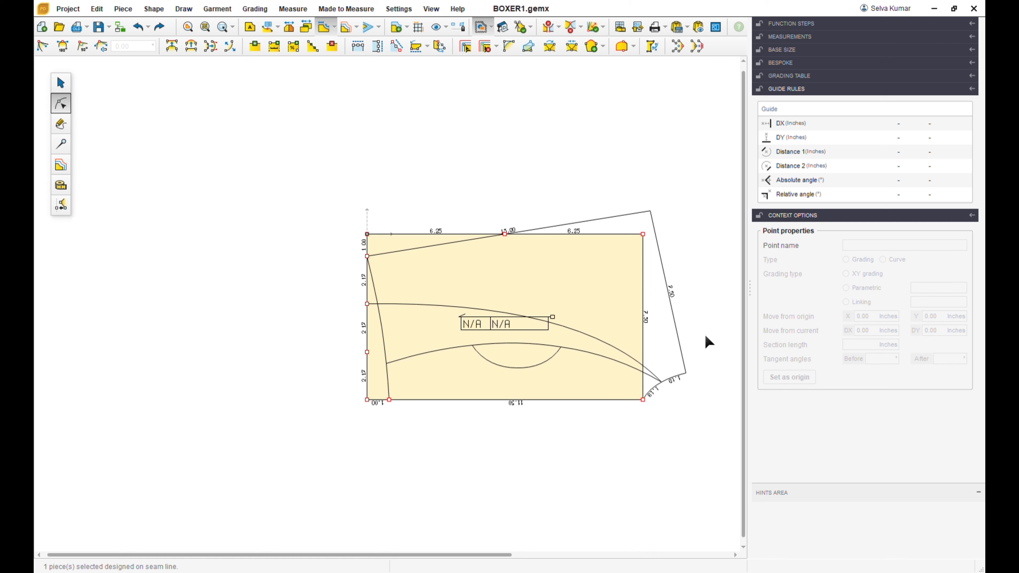
scroll(701, 333, "down", 2)
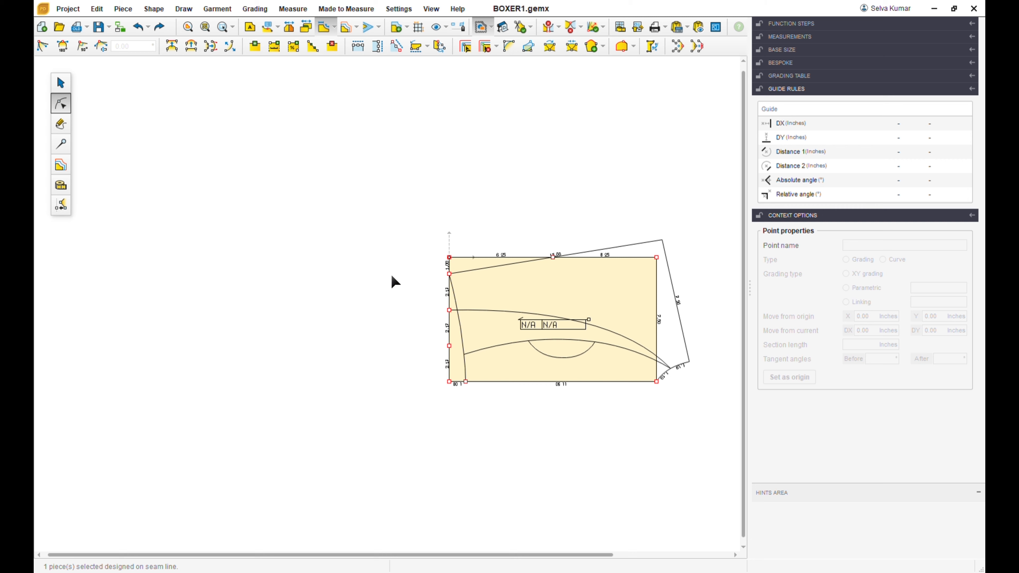
key("ctrl+s")
left_click(60, 82)
left_click_drag(377, 198, 728, 440)
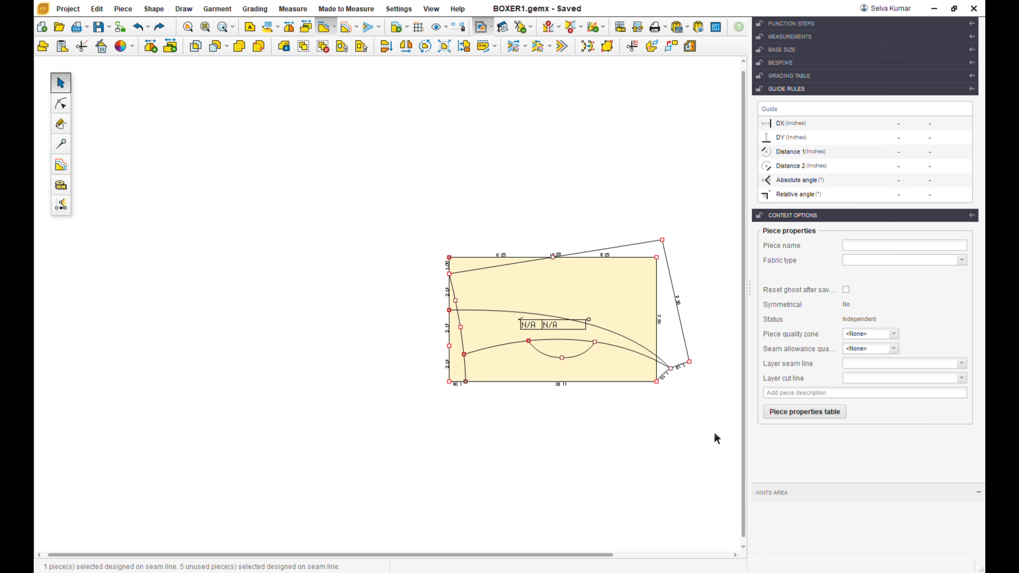
left_click(361, 46)
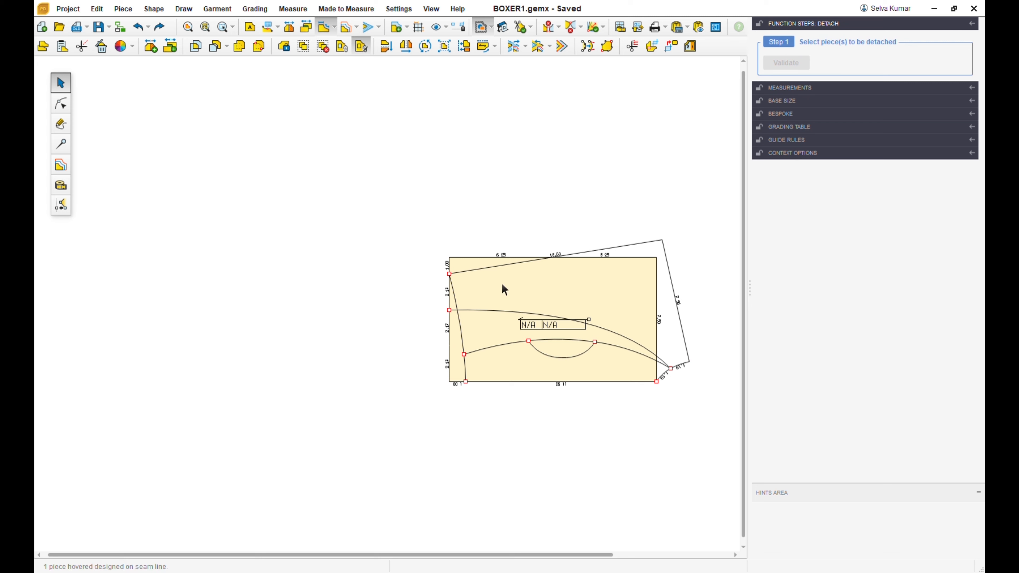
left_click(79, 100)
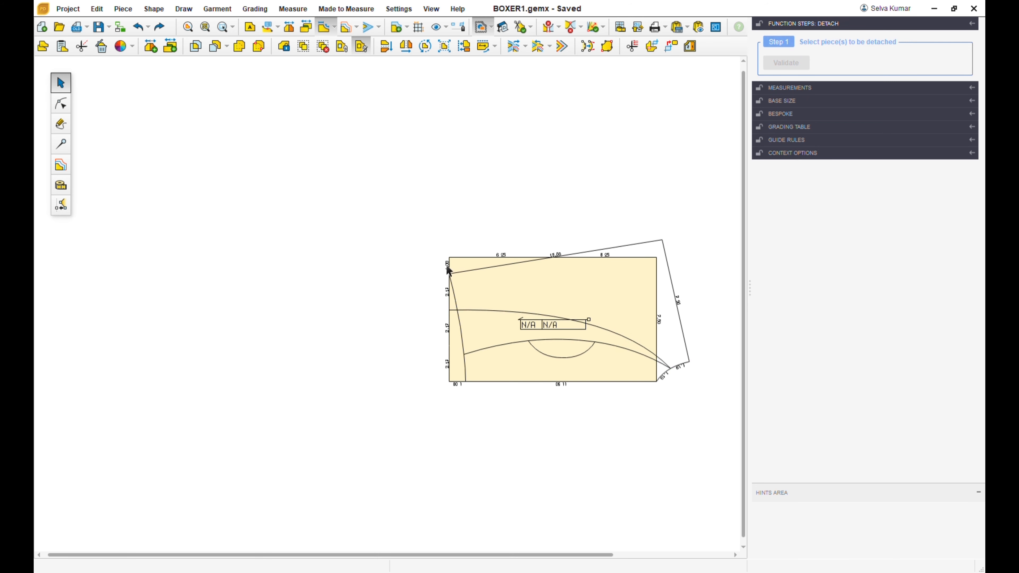
right_click(406, 212)
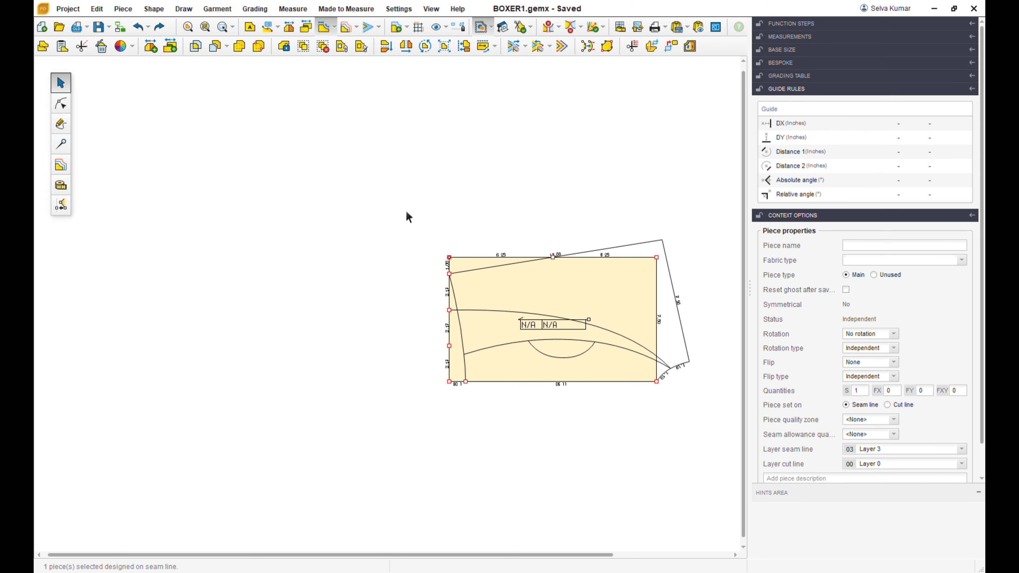
left_click_drag(473, 273, 389, 249)
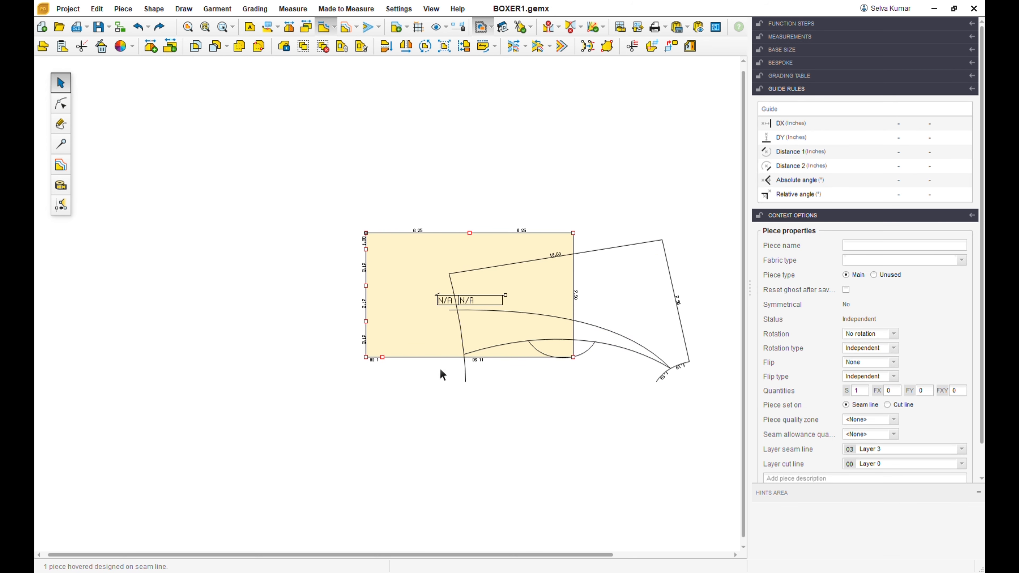
key("ctrl+z")
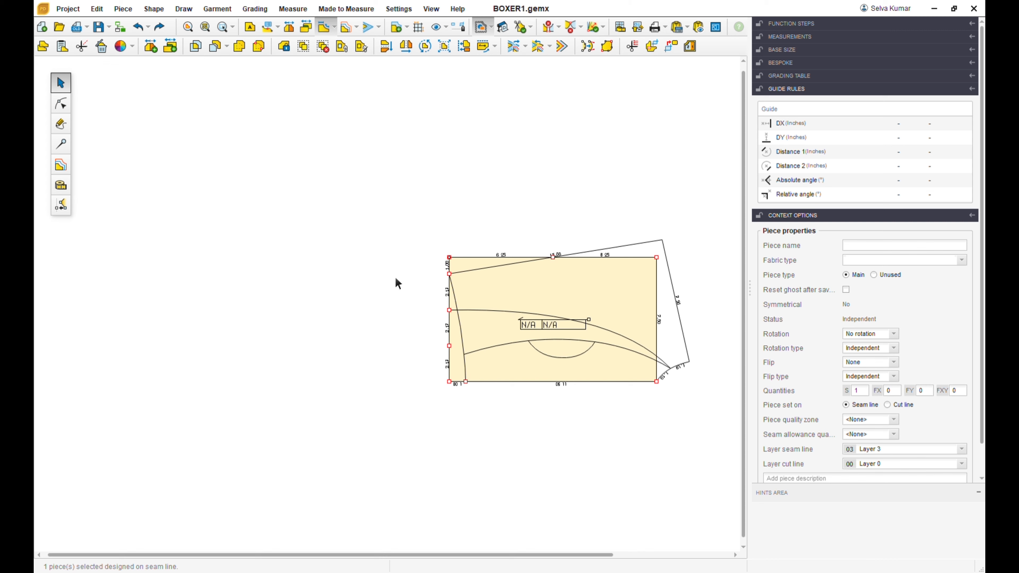
Attach the rectangle and all drawn line pieces together and move the group leftward to free space beside it.
left_click_drag(376, 191, 709, 453)
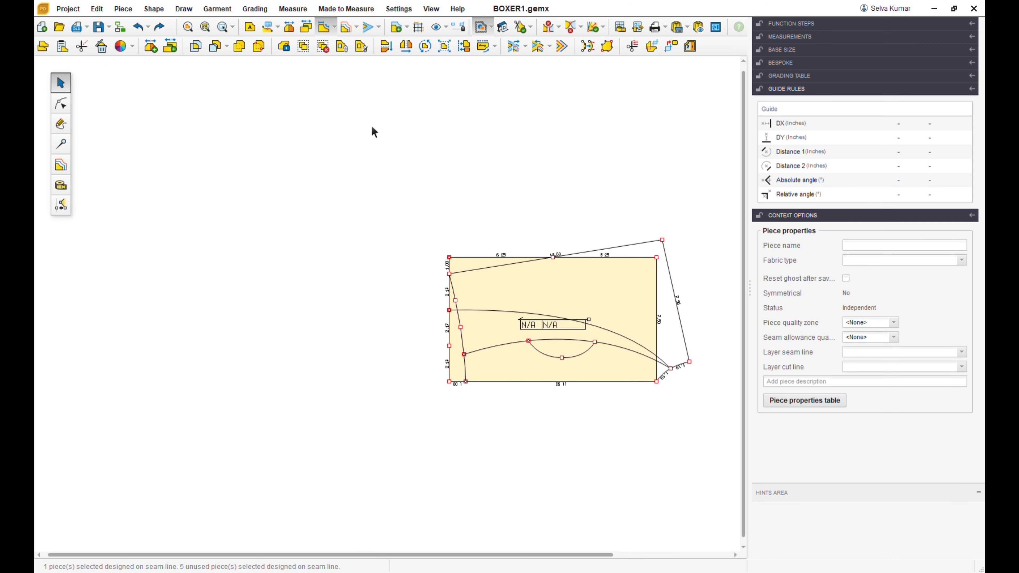
left_click(341, 46)
left_click_drag(530, 272, 320, 236)
left_click_drag(432, 278, 399, 277)
left_click(424, 293)
Save the file and move the attached group further up and to the left.
key("ctrl+s")
left_click(516, 424)
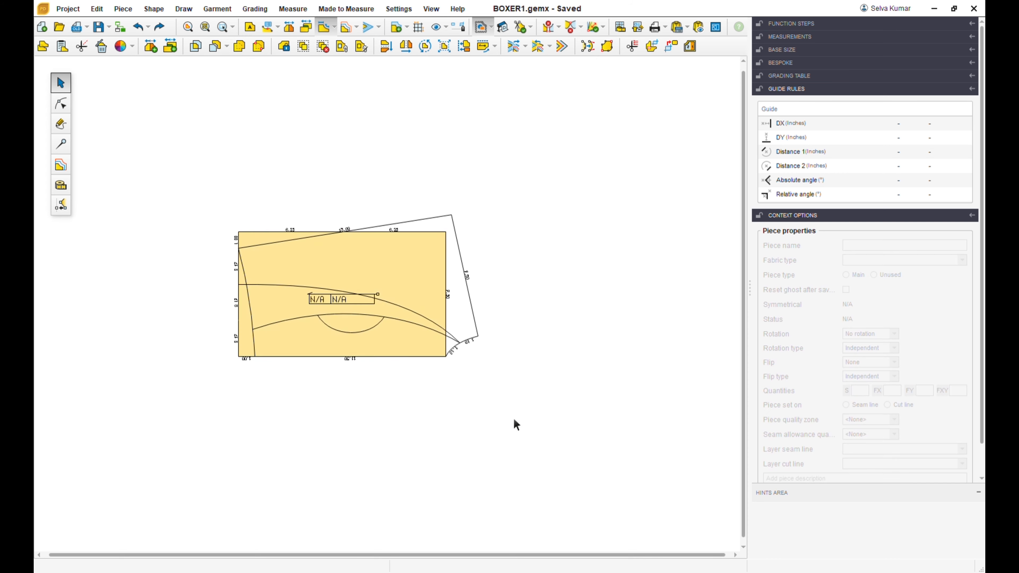
left_click_drag(429, 297, 348, 264)
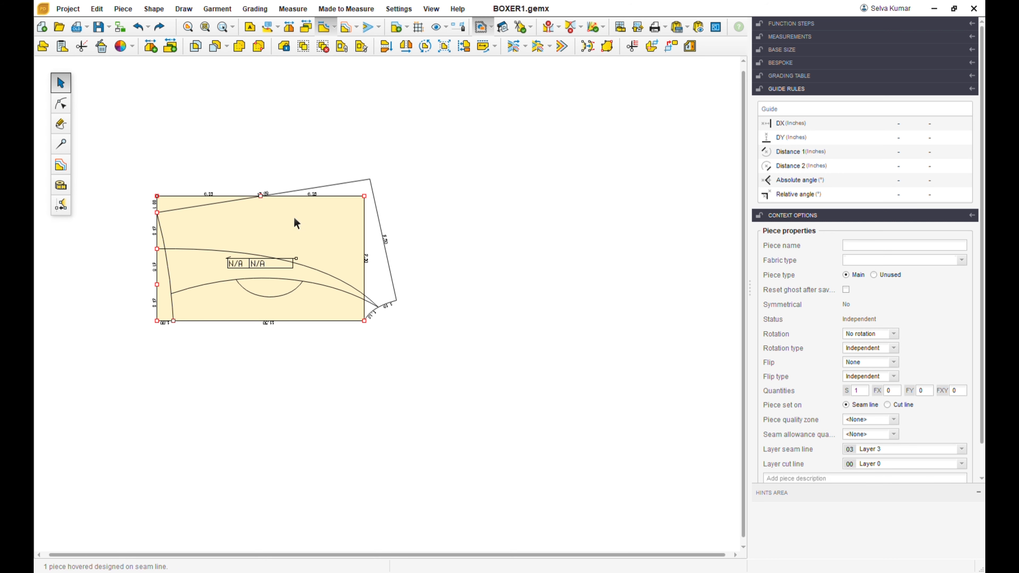
Create a linked piece from the three upper surfaces above the long curve, including the slanted outer section, and place it beside the draft.
left_click(652, 50)
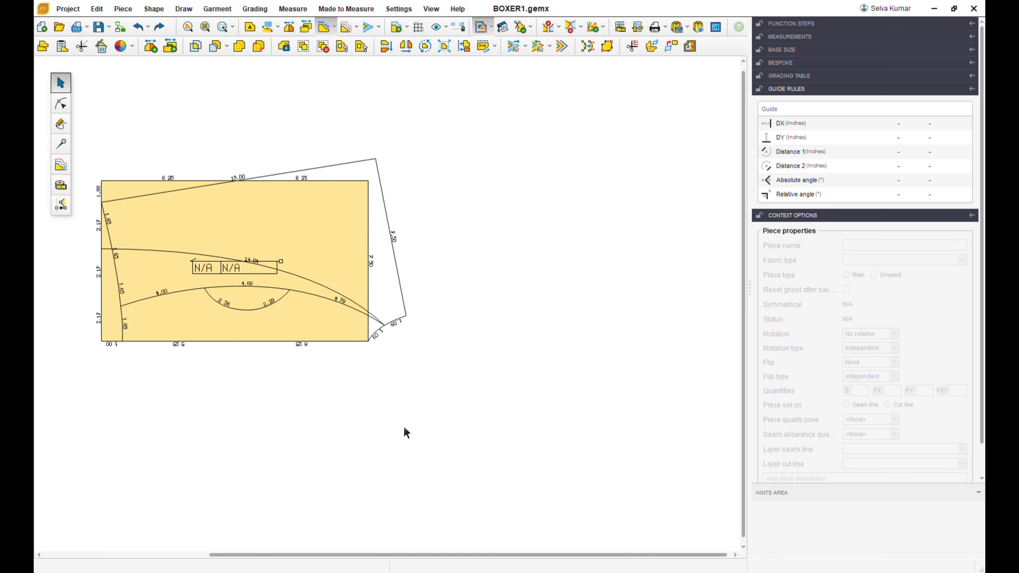
left_click(650, 52)
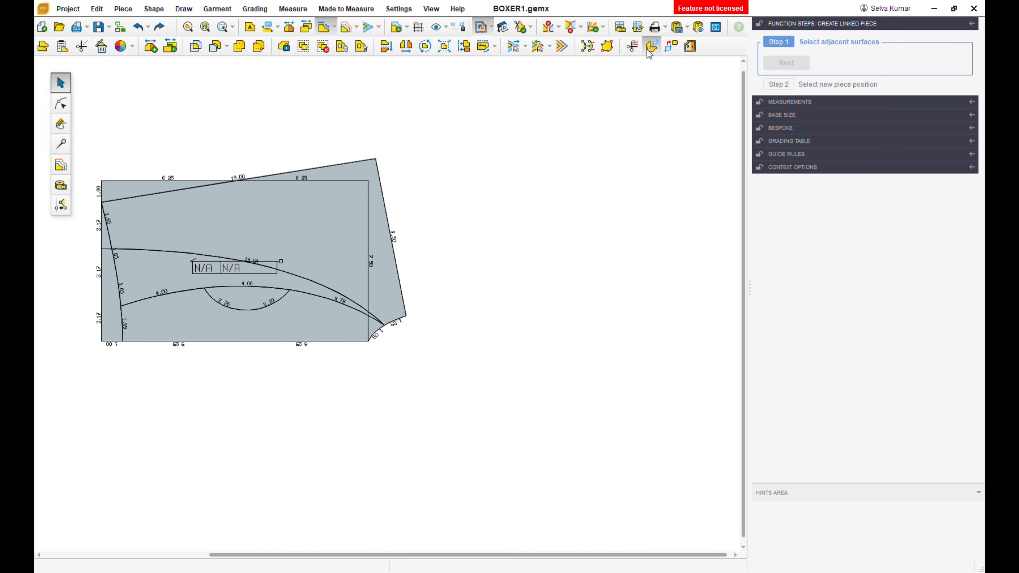
left_click(109, 247)
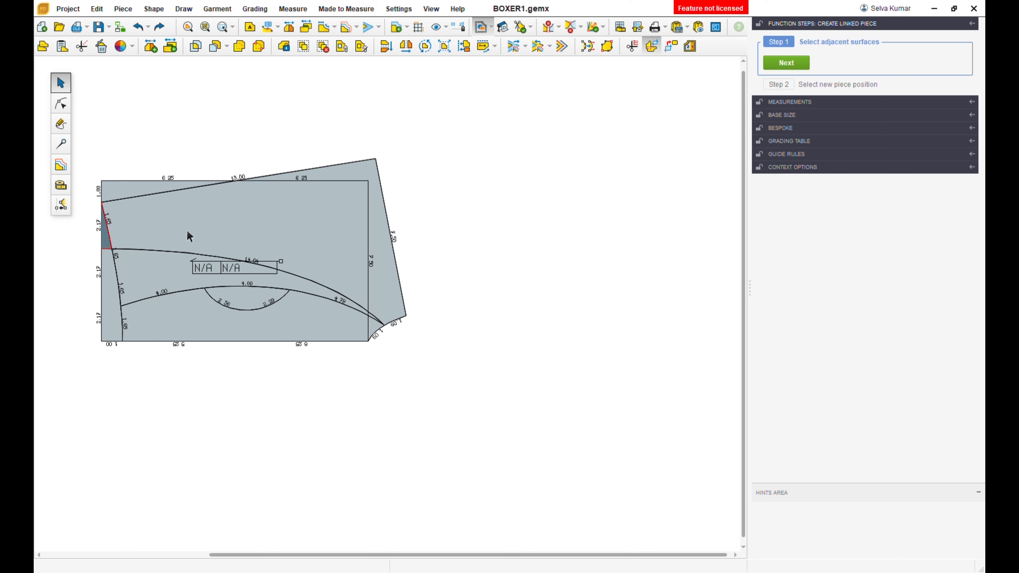
left_click(191, 233)
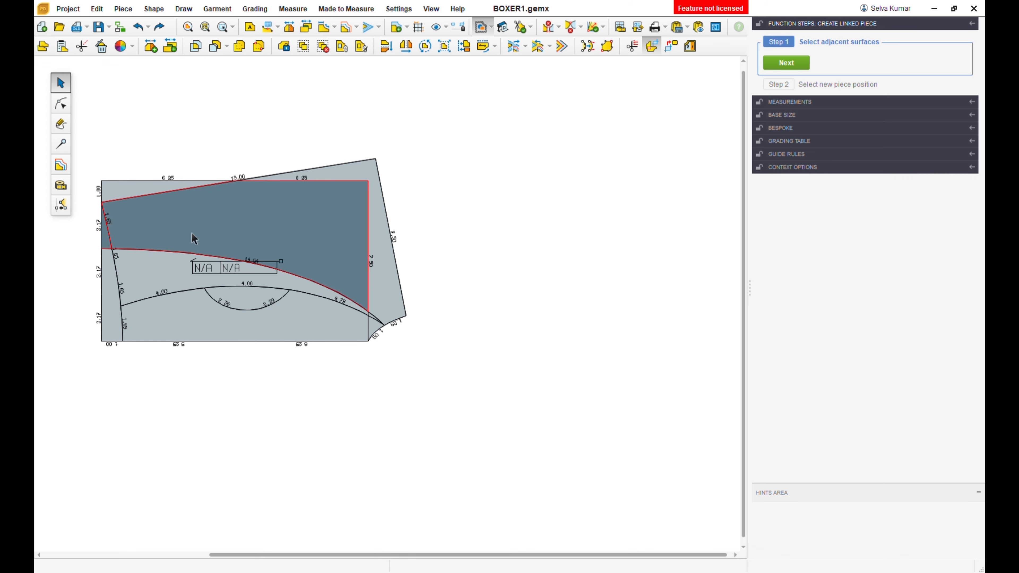
left_click(364, 173)
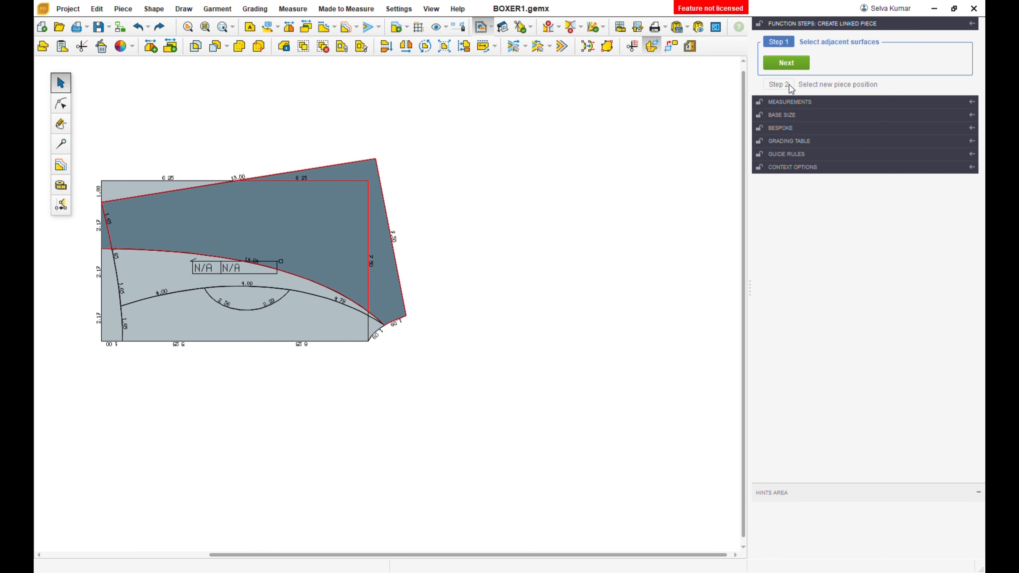
left_click(790, 64)
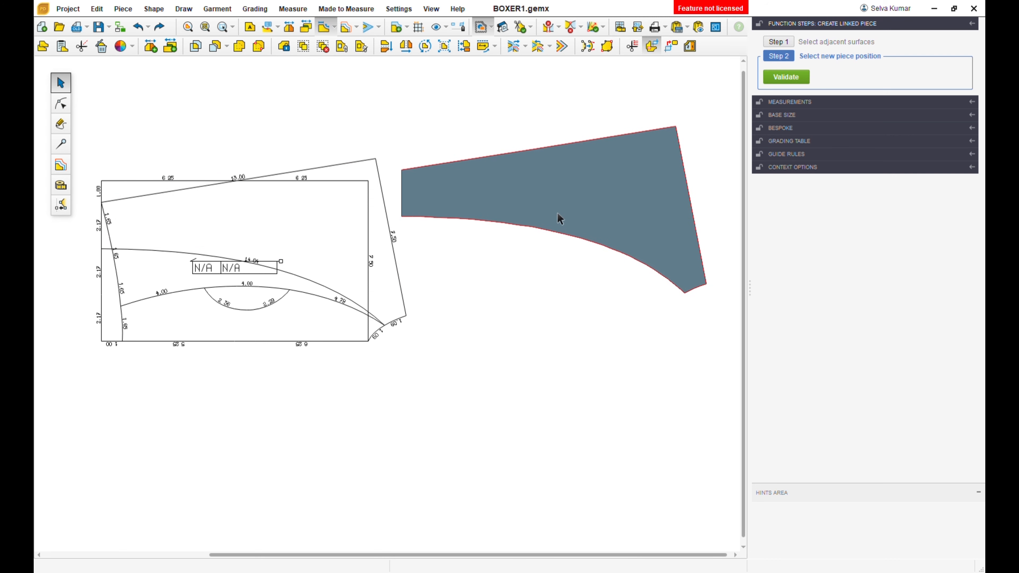
left_click(557, 213)
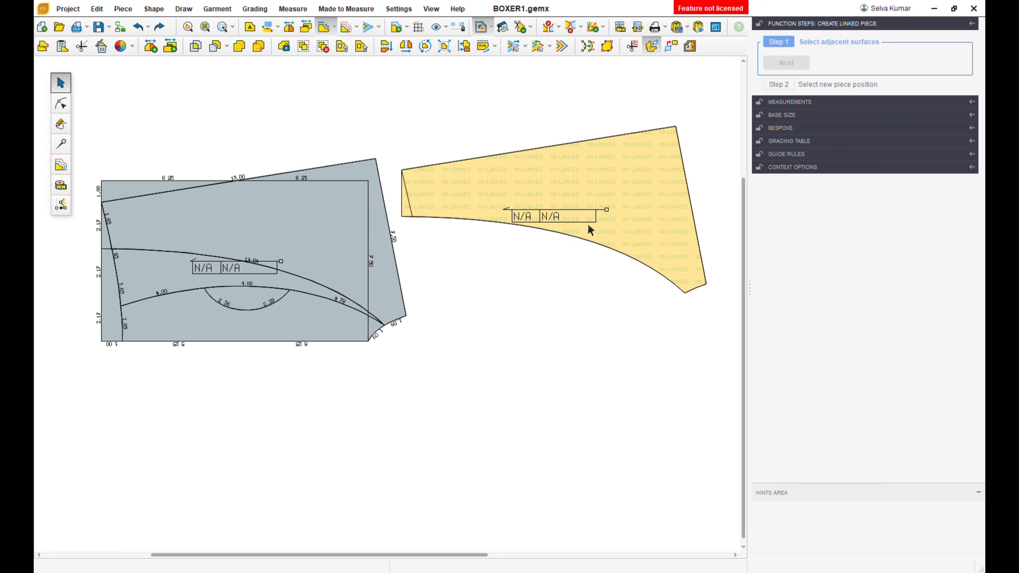
Create a linked piece from all surfaces below the long curve, including the bowl and corner tip, and place it under the first piece.
left_click(114, 333)
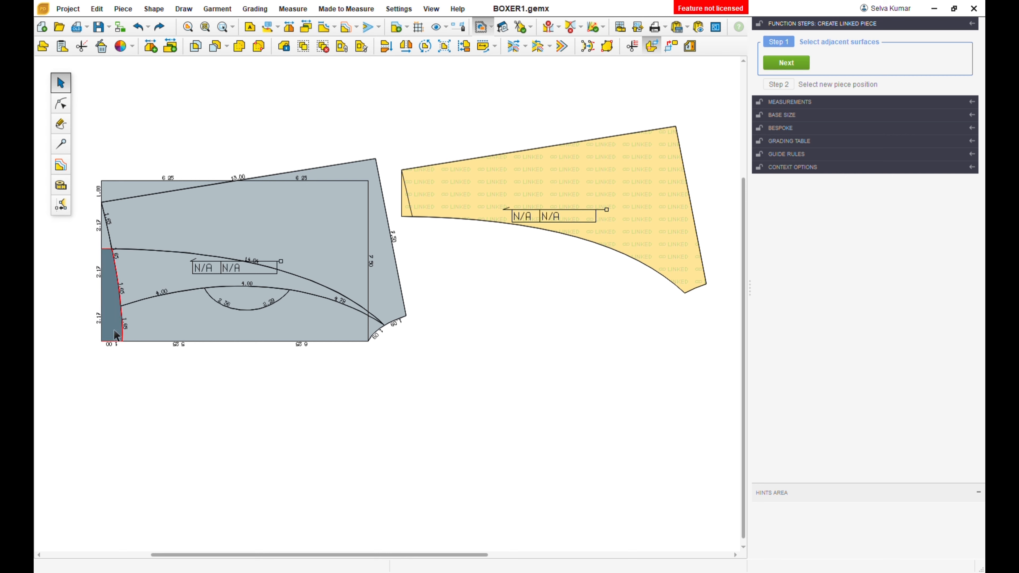
left_click(139, 277)
left_click(158, 314)
left_click(236, 306)
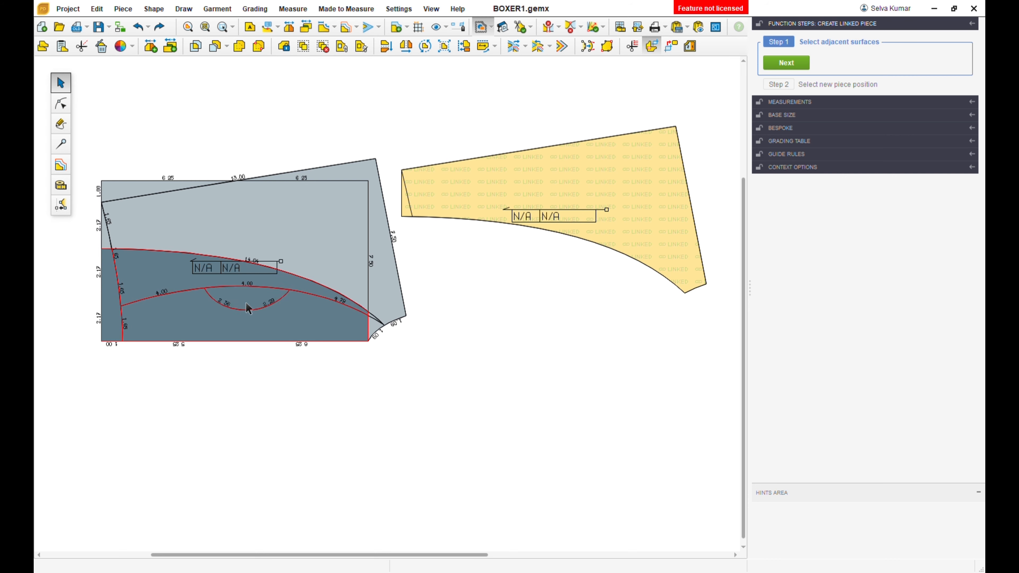
left_click(378, 323)
left_click(786, 62)
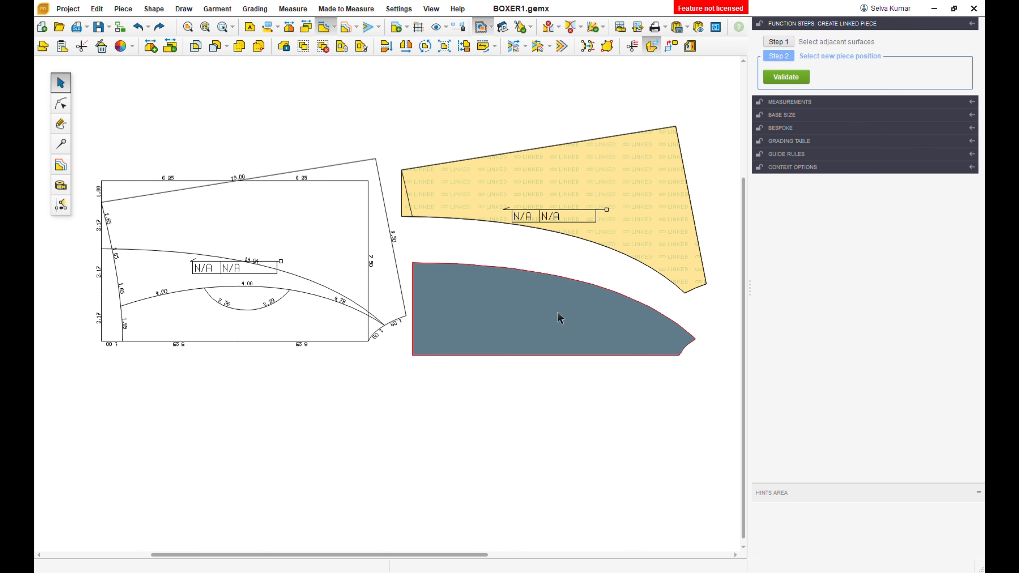
left_click(557, 312)
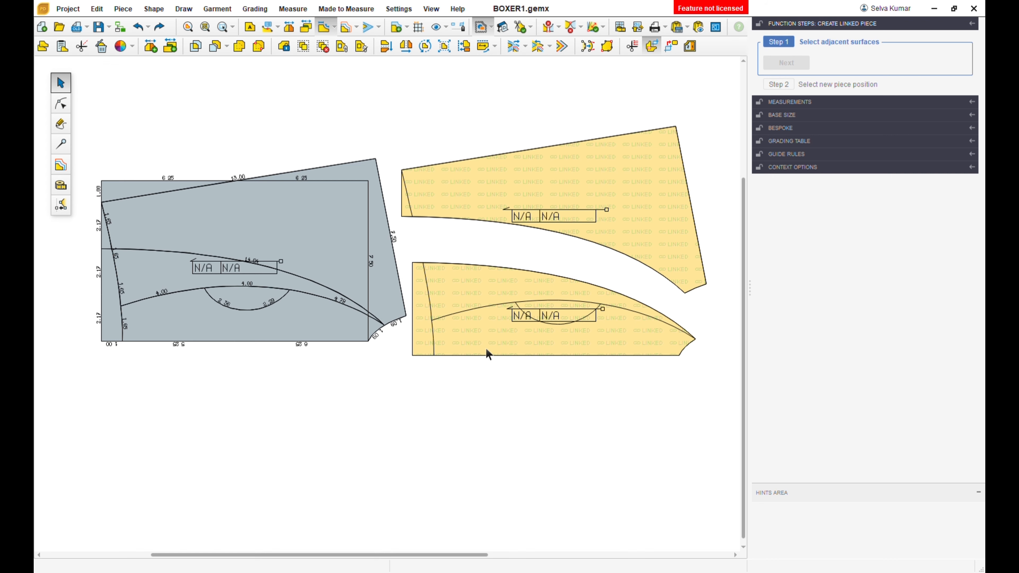
Unlink the two extracted pieces from the draft and move each one up and slightly to the right.
key("Escape")
scroll(485, 347, "down", 2)
left_click_drag(409, 161, 686, 417)
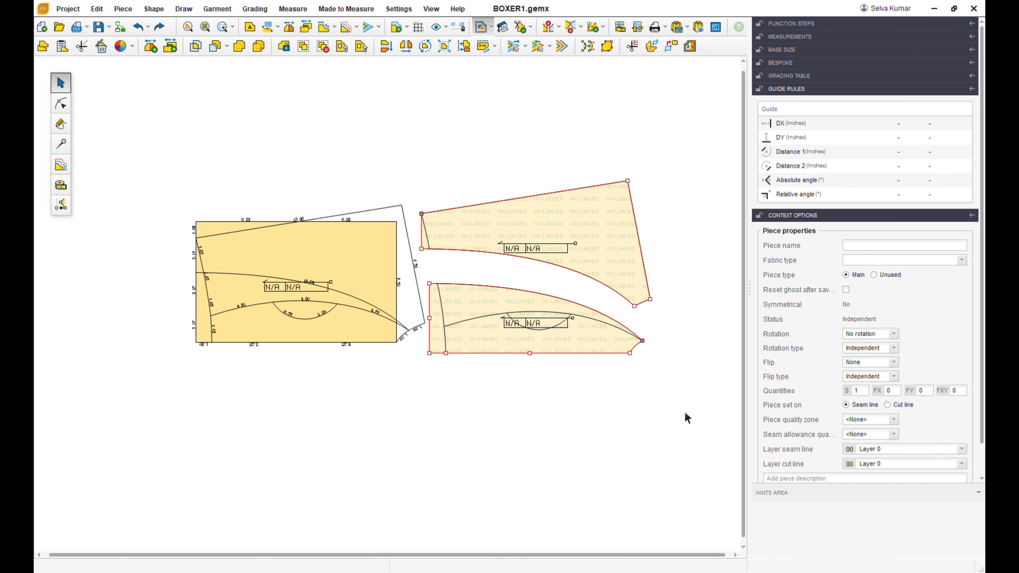
left_click(667, 46)
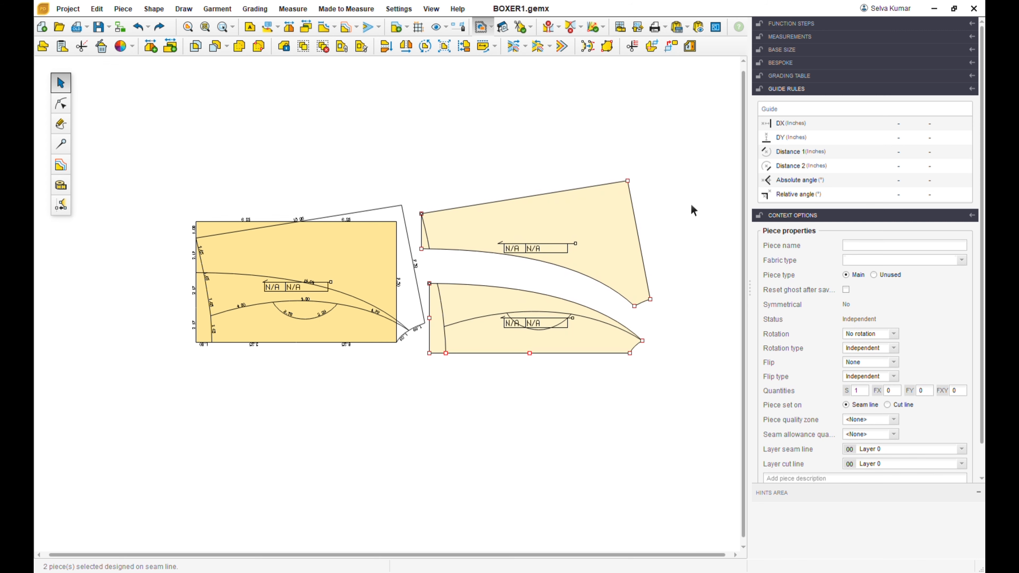
left_click_drag(633, 241, 655, 178)
left_click_drag(594, 353, 626, 306)
Detach the internal lines from both extracted pieces, move the outlines clear of them and delete the leftover lines.
left_click(629, 194)
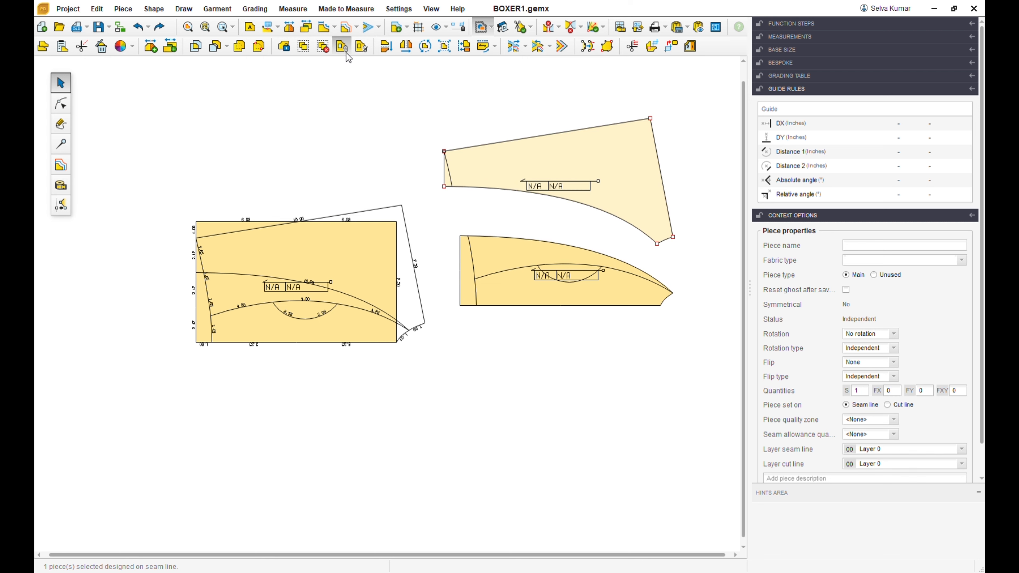
left_click_drag(446, 159, 476, 196)
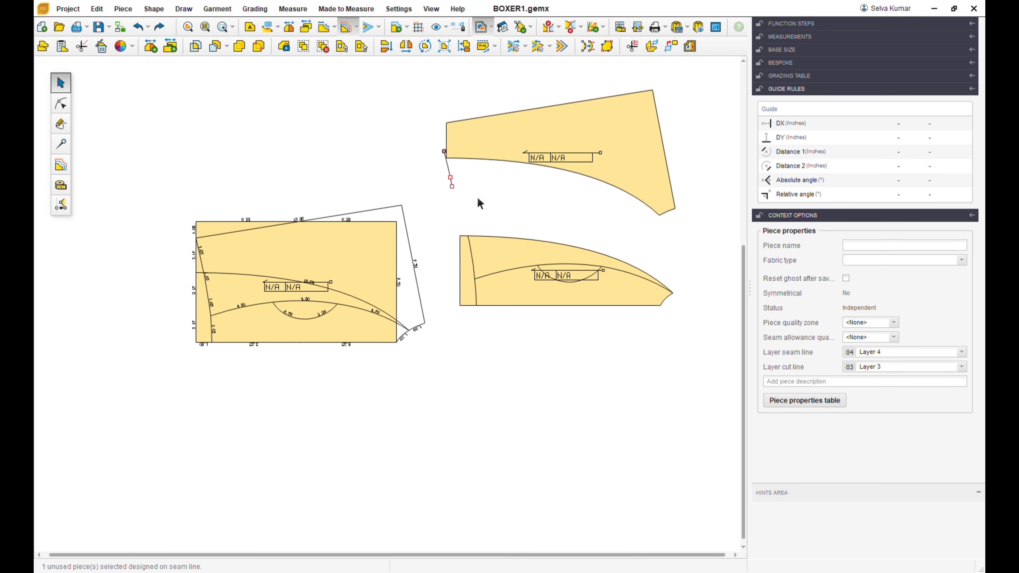
left_click(511, 263)
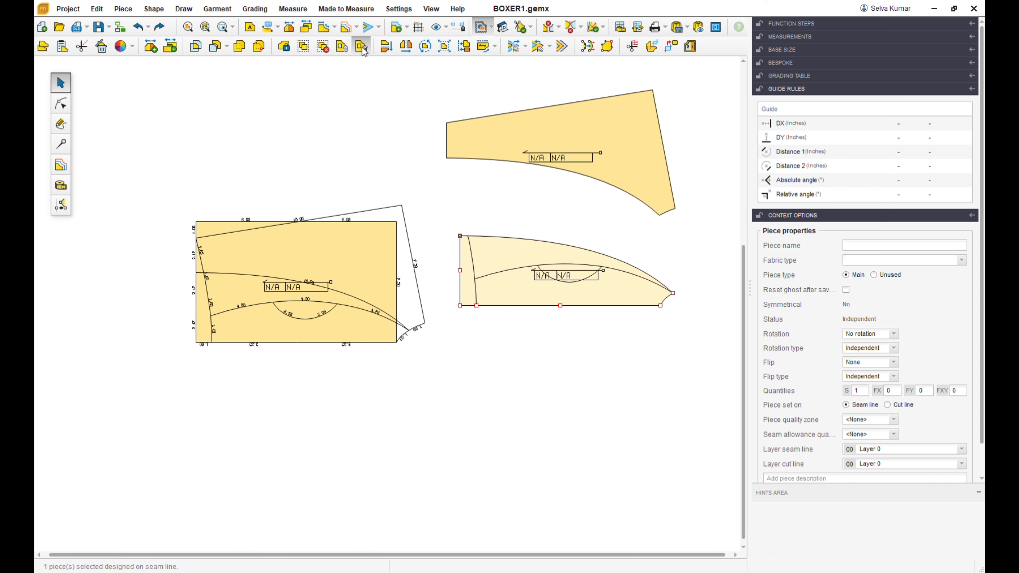
left_click_drag(497, 259, 507, 210)
left_click_drag(462, 234, 687, 352)
key("Delete")
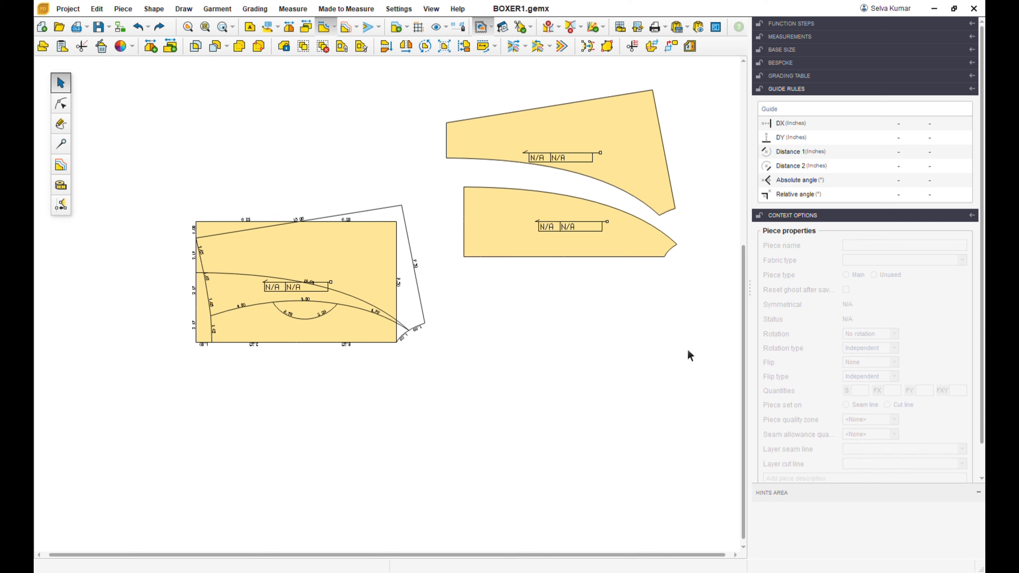
Delete the two extra points along the straight bottom edge of the lower extracted piece.
left_click(544, 244)
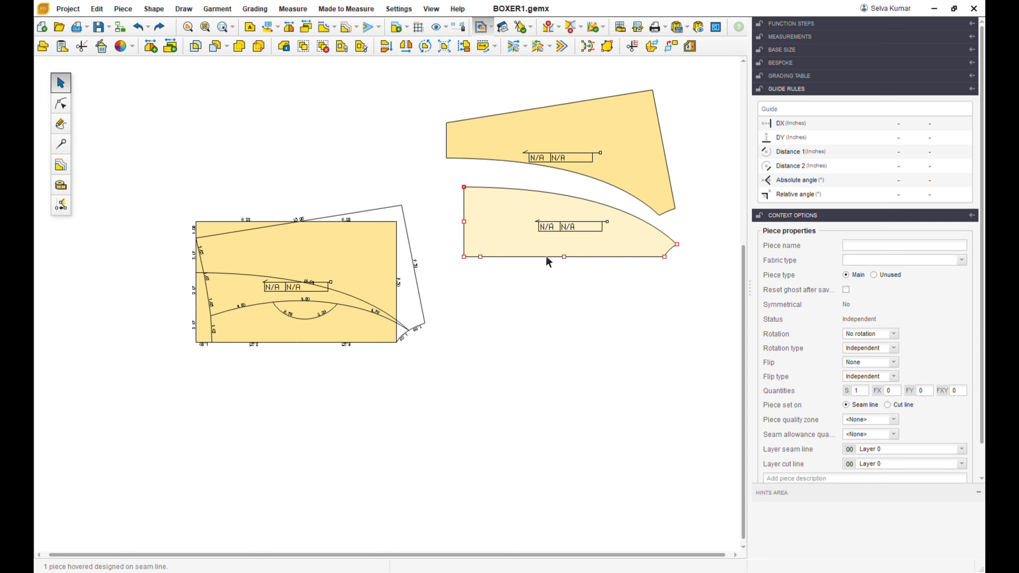
left_click(61, 103)
left_click_drag(475, 245, 585, 282)
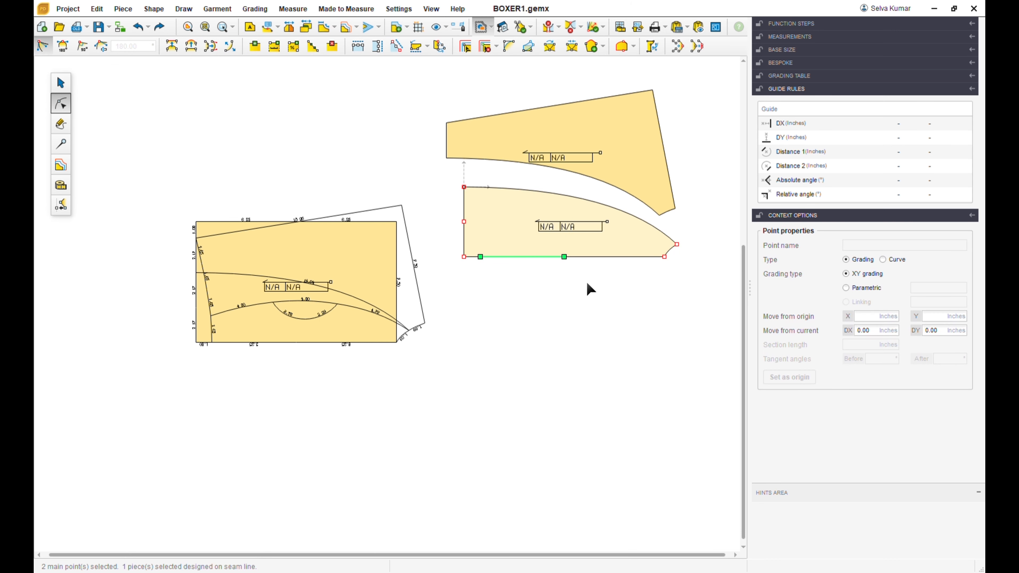
left_click(588, 289)
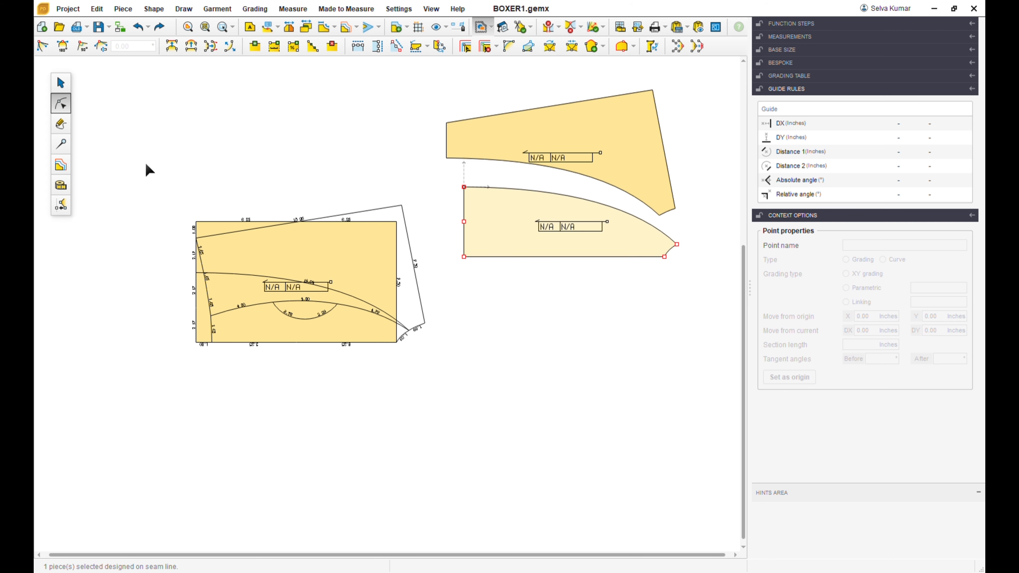
Move both extracted pieces further up to free space below them and save the file.
left_click(60, 83)
left_click_drag(608, 191, 628, 164)
left_click_drag(613, 237, 616, 207)
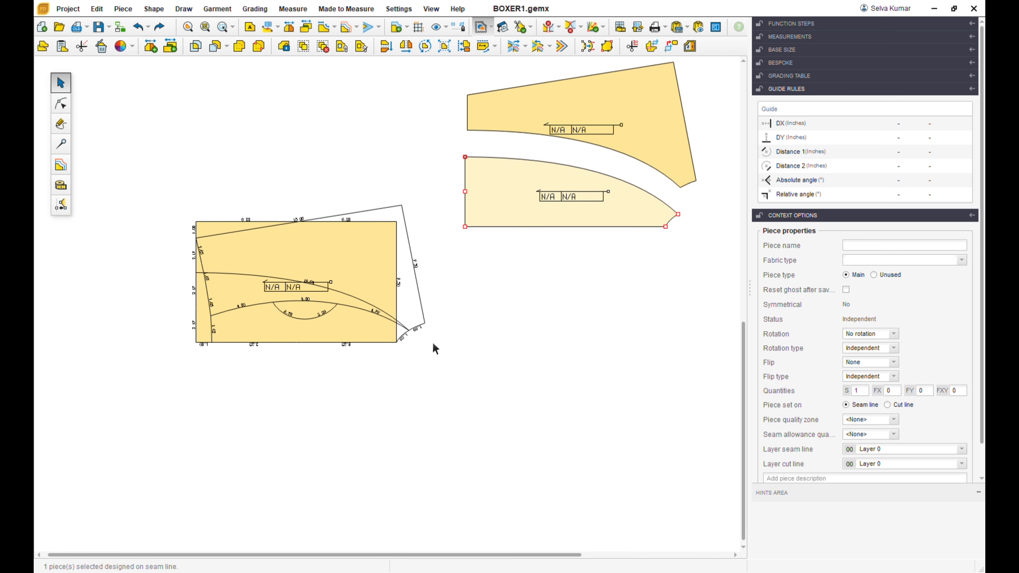
key("ctrl+s")
Create a linked piece from the crescent surface and the upper surfaces inside the side curve, and place it below the two extracted pieces.
left_click(653, 47)
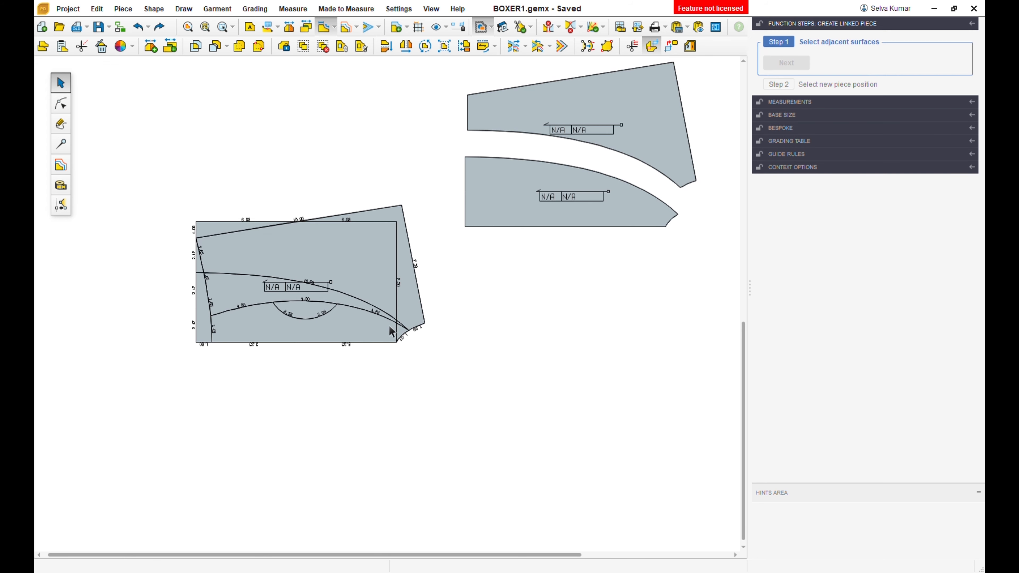
left_click(226, 302)
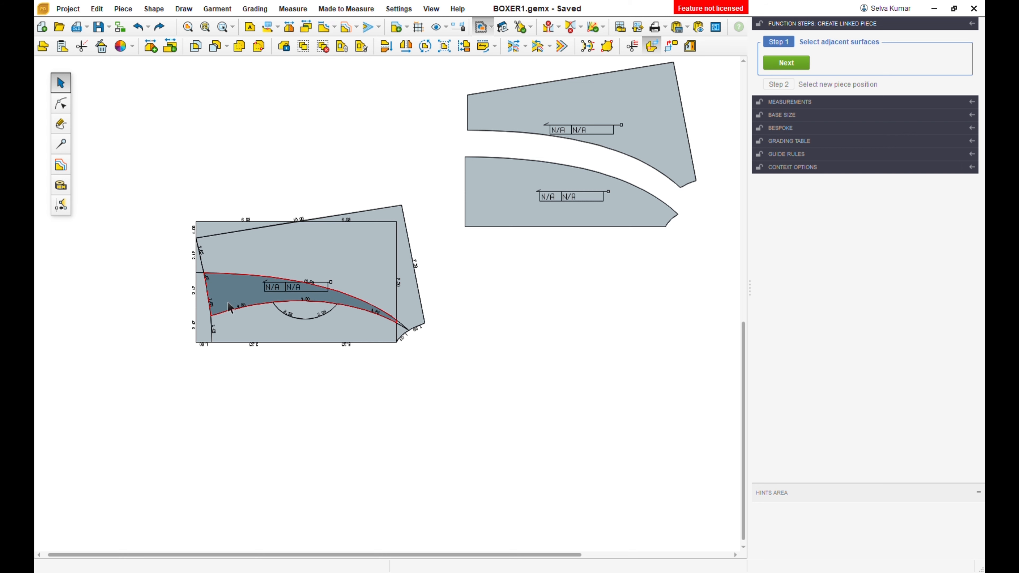
left_click(251, 263)
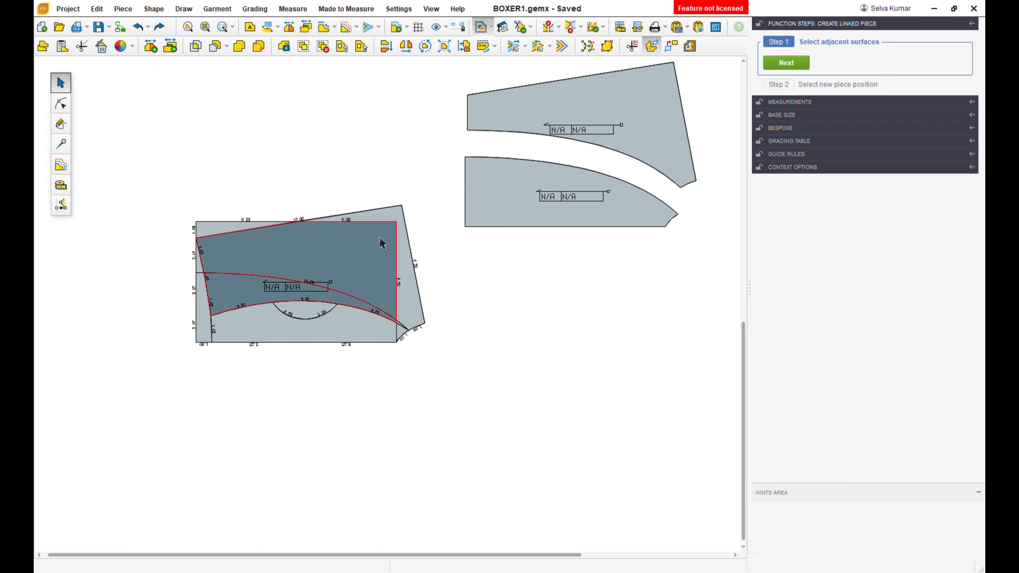
left_click(402, 220)
left_click(786, 63)
left_click(586, 310)
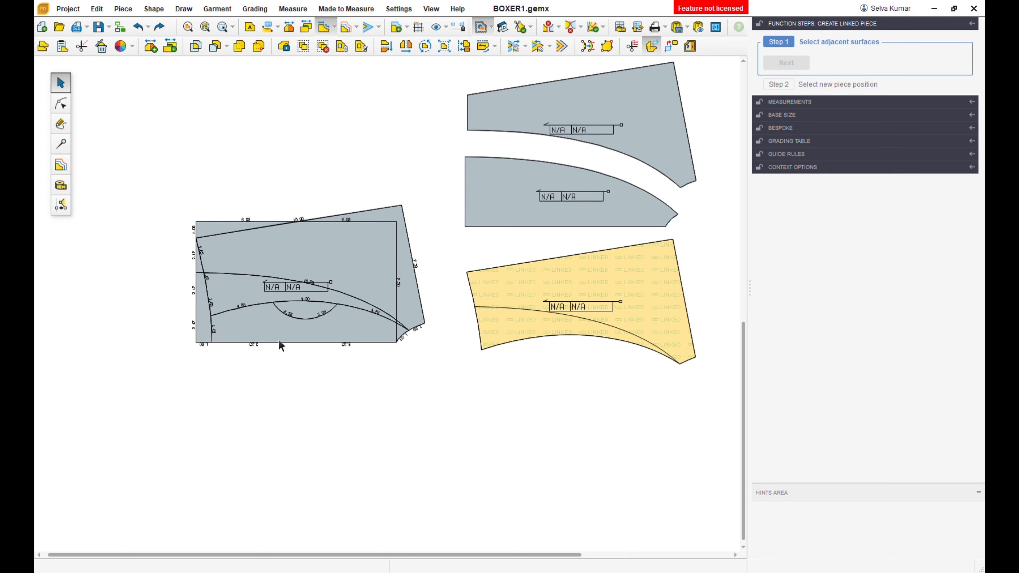
Create a linked piece from the surface below the lower arc, including the bowl and corner tip, and place it under the third piece.
left_click(258, 333)
left_click(786, 63)
left_click(591, 393)
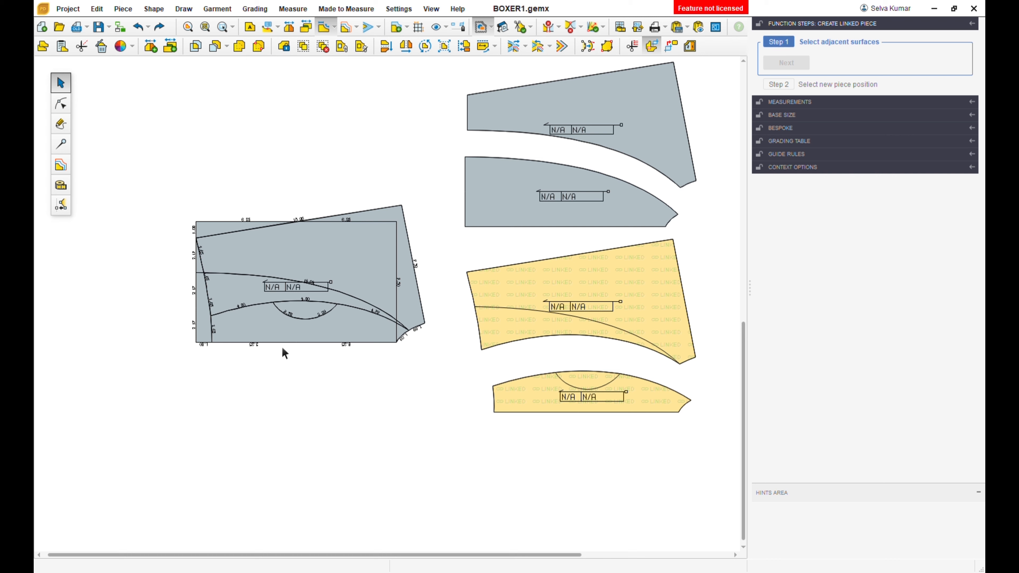
Select the surface below the lower arc without the bowl, plus the small corner tip, for another linked piece.
left_click(266, 332)
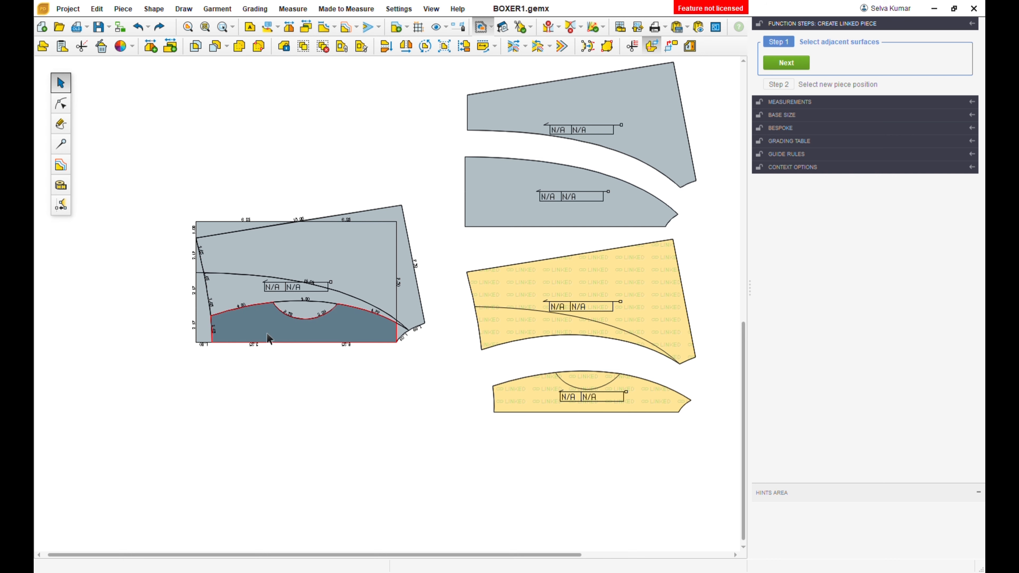
left_click(405, 333)
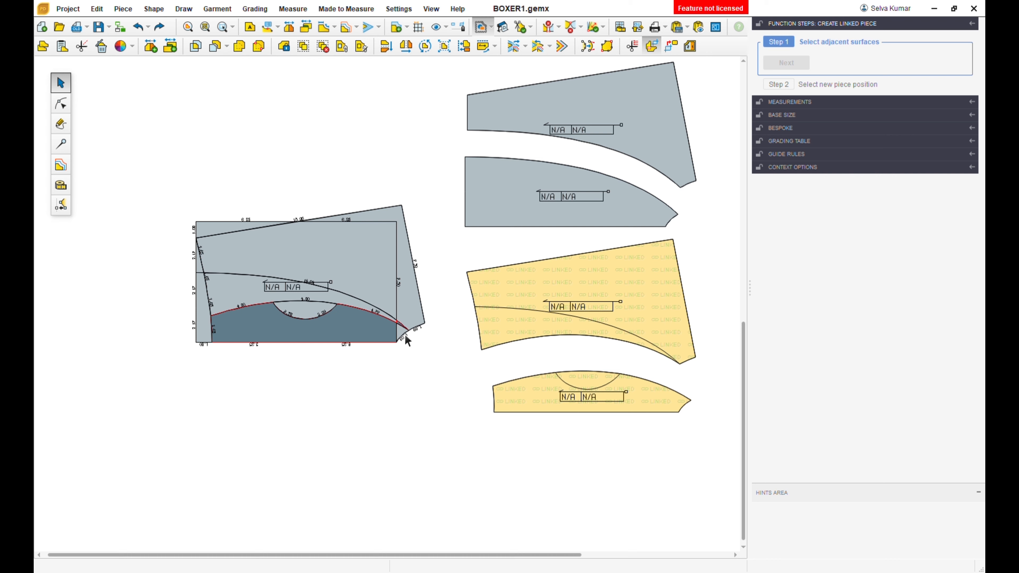
left_click(404, 333)
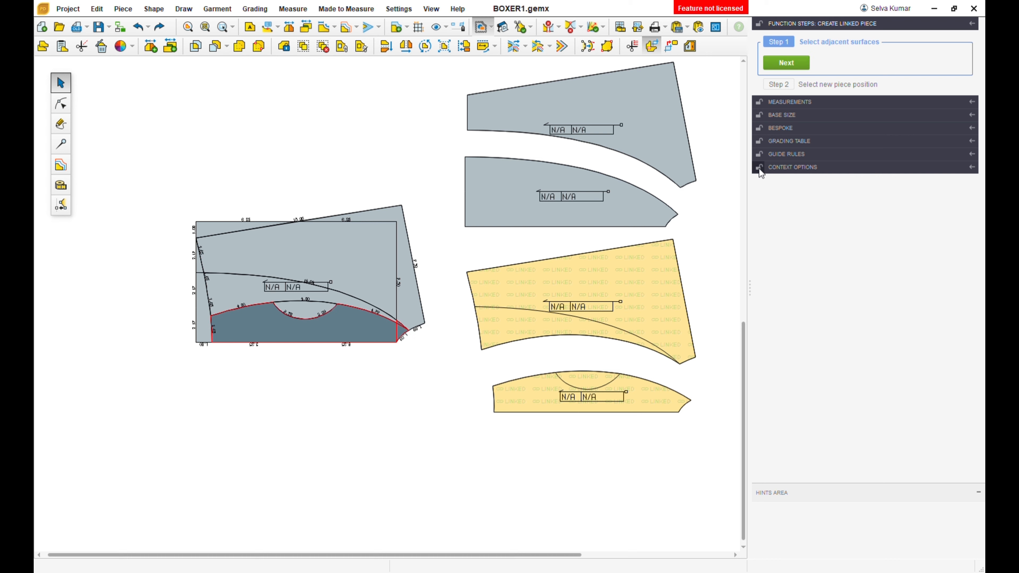
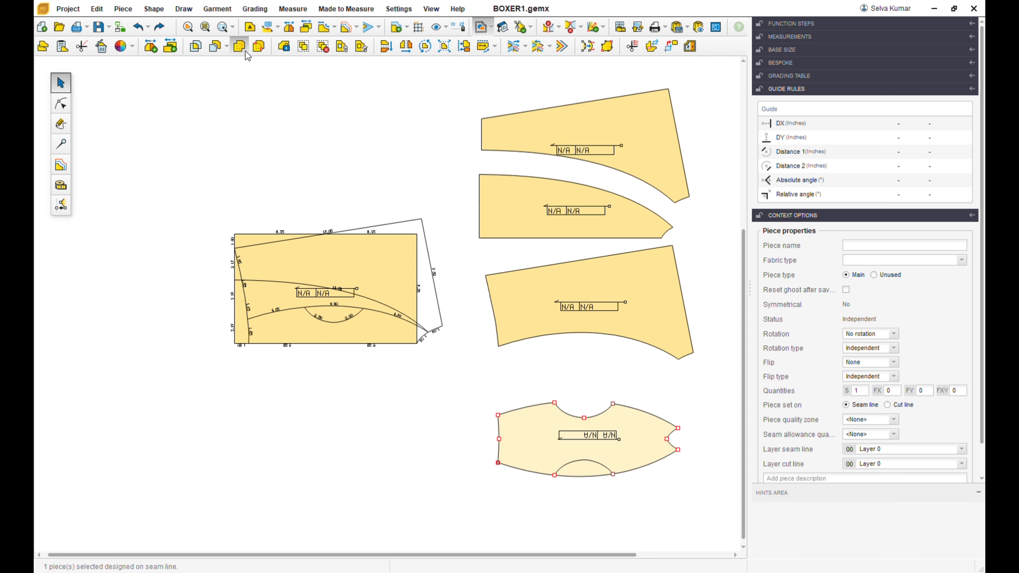
Align the joined bottom piece against the curved lower edge of the piece above to compare the seams, and separate them again.
left_click(537, 483)
left_click_drag(537, 482, 538, 425)
scroll(586, 349, "up", 1)
scroll(586, 352, "up", 1)
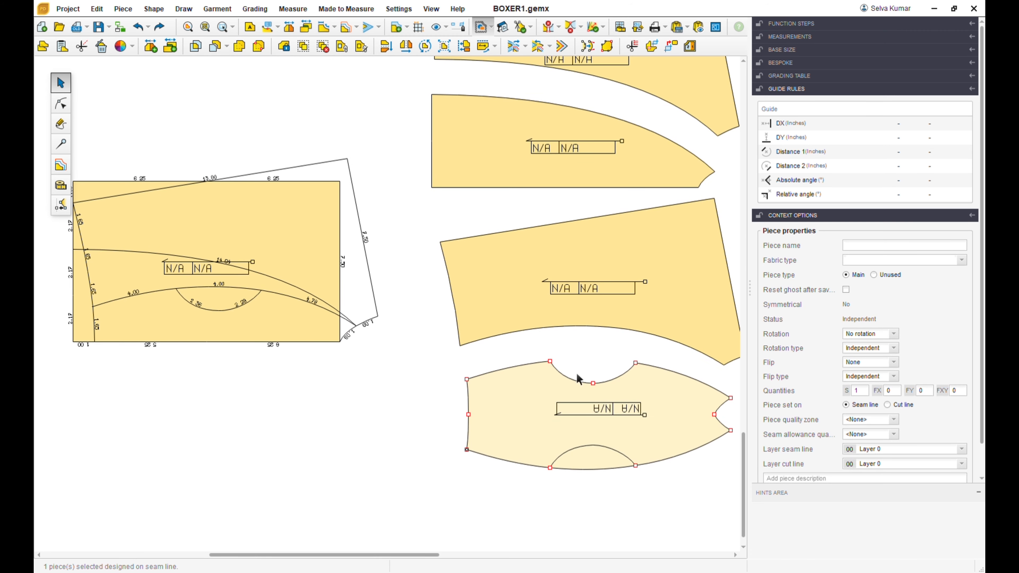
left_click_drag(470, 383, 463, 349)
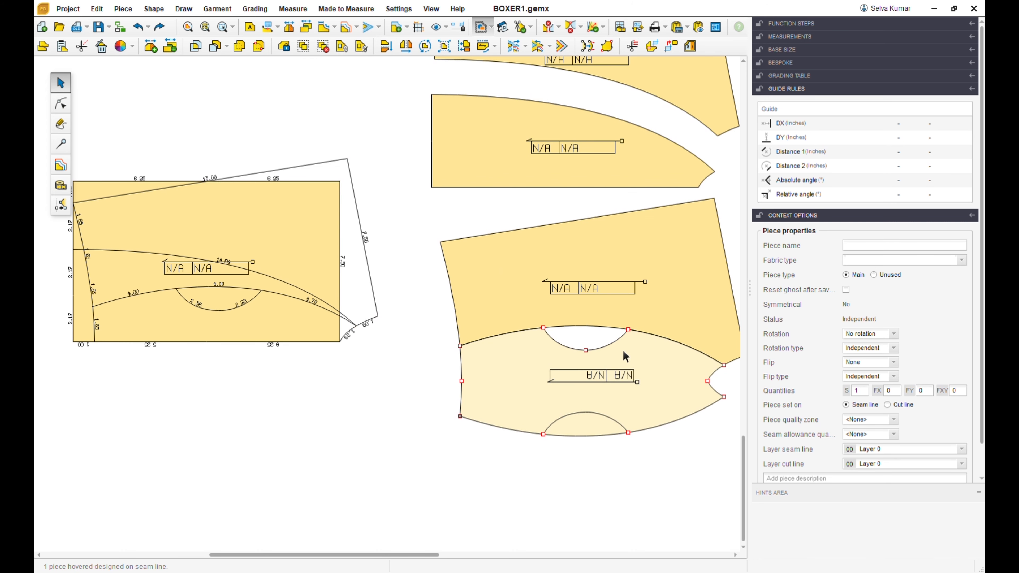
scroll(624, 356, "down", 1)
scroll(622, 359, "down", 1)
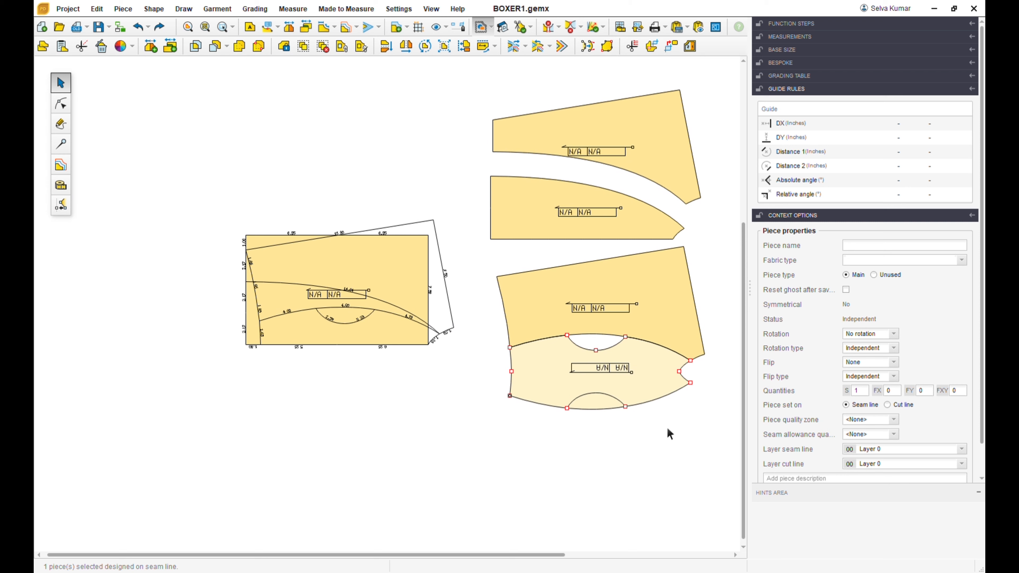
left_click_drag(634, 387, 630, 422)
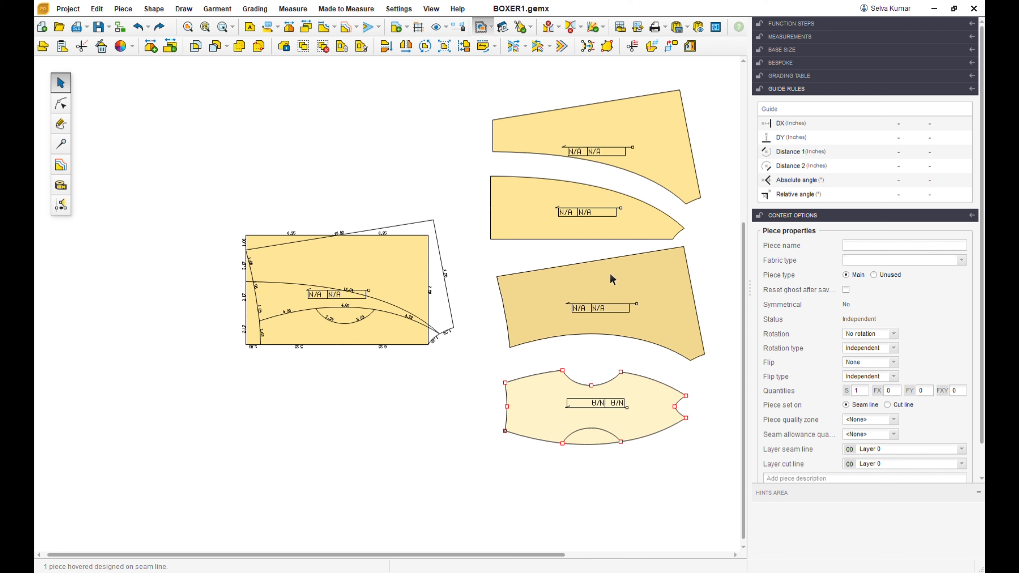
Move the draft group up and to the left, and place the joined bottom piece in the free space below it.
left_click_drag(393, 274, 245, 124)
left_click_drag(631, 417, 334, 400)
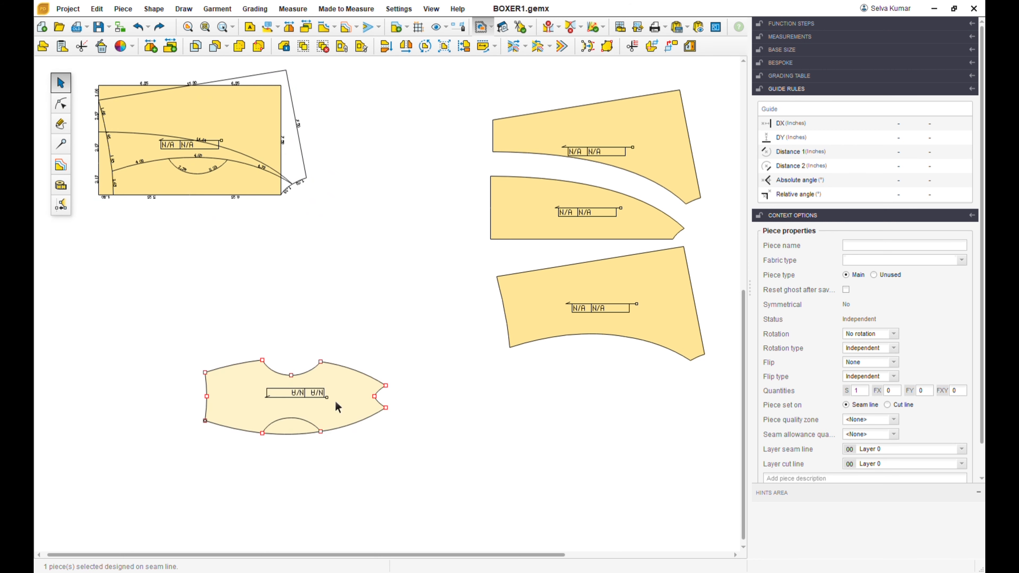
Place the arched piece below the draft, create a symmetry axis along its straight lower edge, and unfold its mirrored half.
left_click_drag(614, 231, 360, 288)
left_click_drag(349, 388, 418, 396)
left_click_drag(380, 287, 311, 288)
left_click(60, 144)
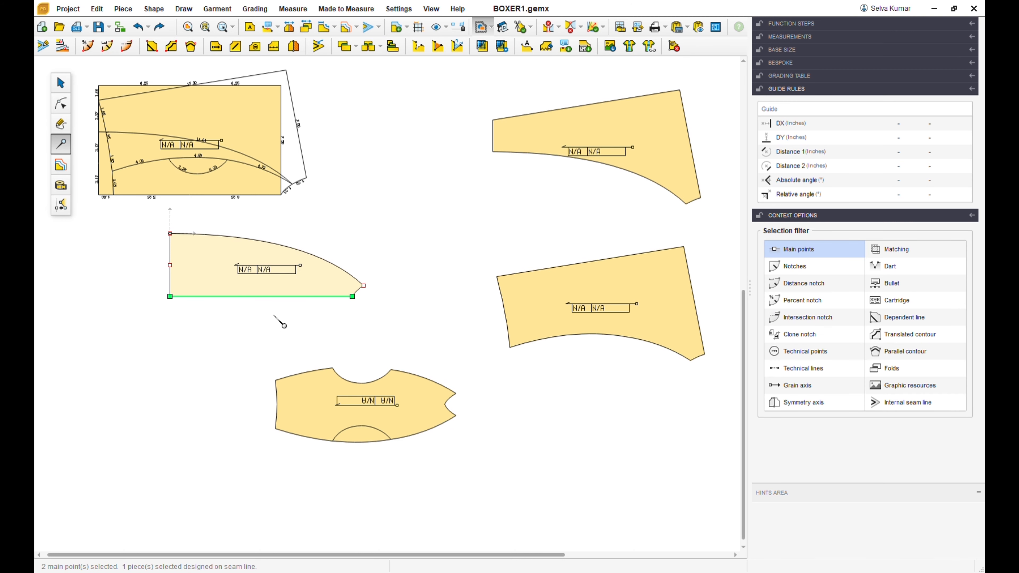
left_click(293, 46)
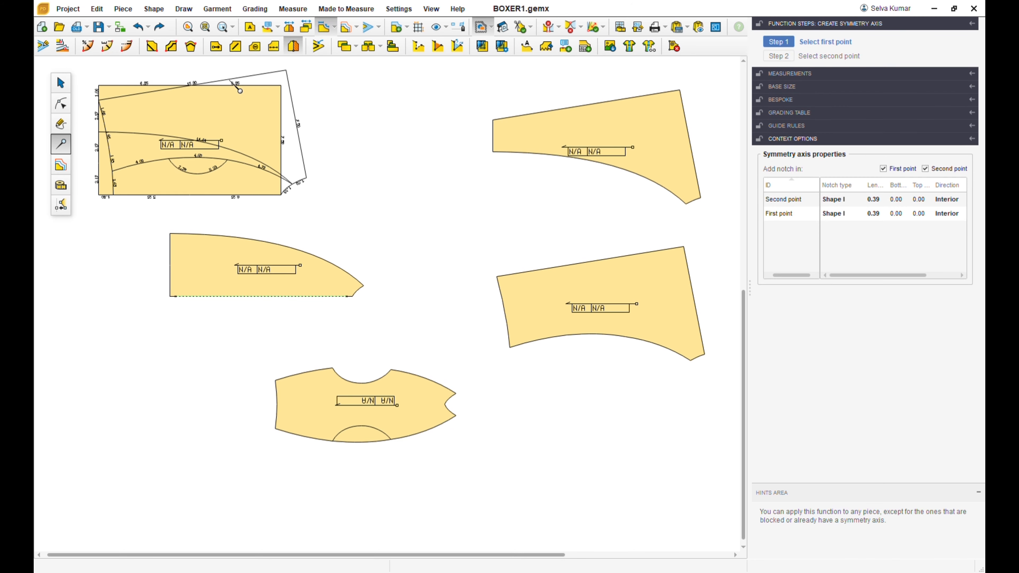
left_click(61, 82)
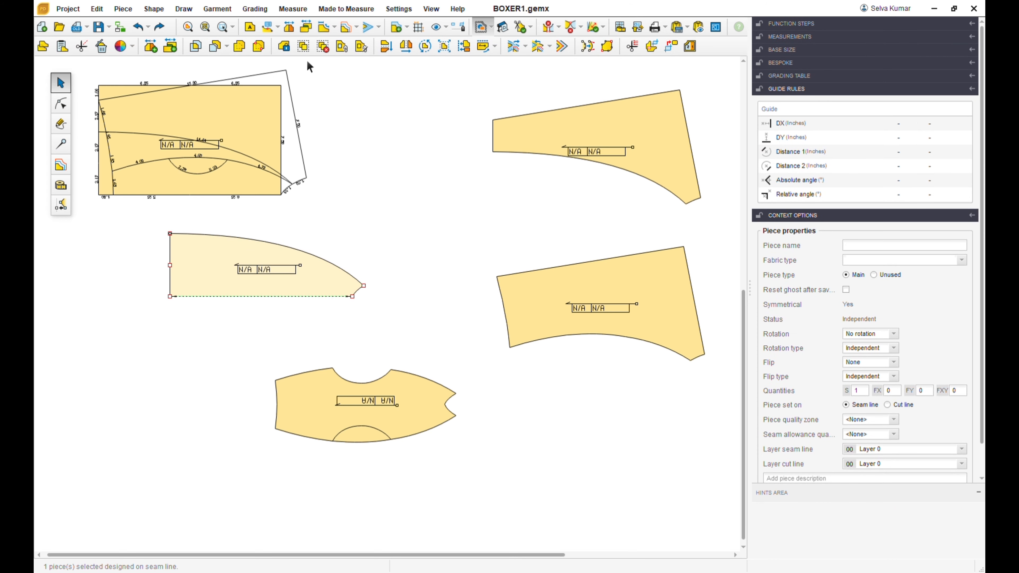
left_click(289, 27)
Stack the symmetrical piece and the joined bottom piece beneath the draft, and move the two remaining pieces closer to them.
left_click_drag(257, 296, 173, 303)
left_click_drag(361, 397, 174, 411)
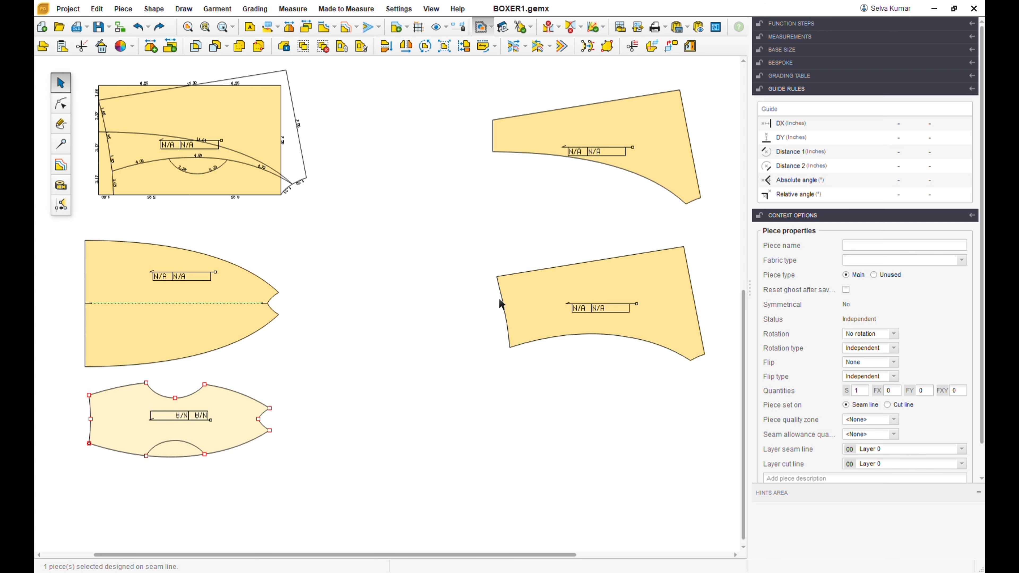
left_click_drag(554, 305, 501, 358)
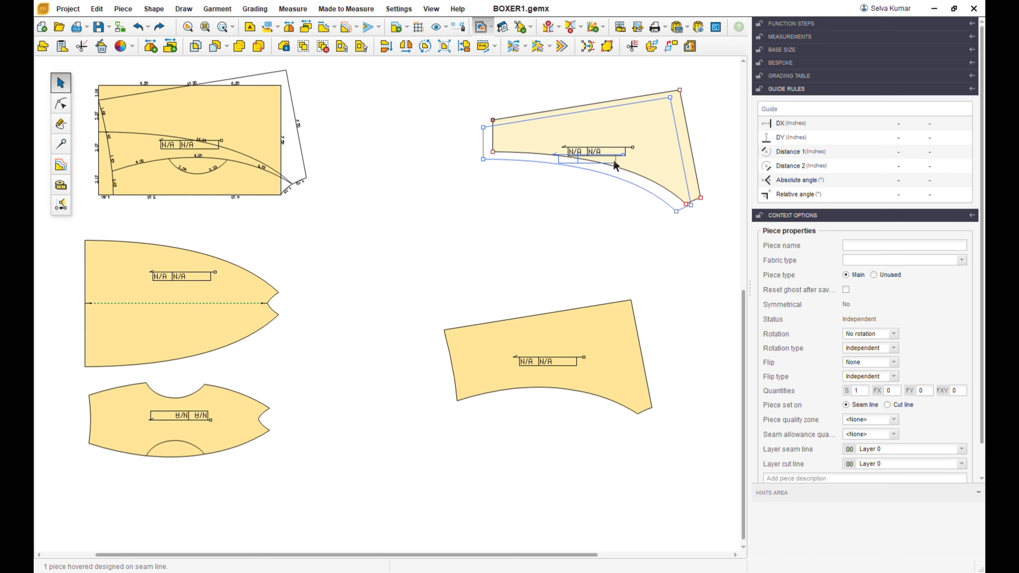
left_click_drag(613, 161, 557, 209)
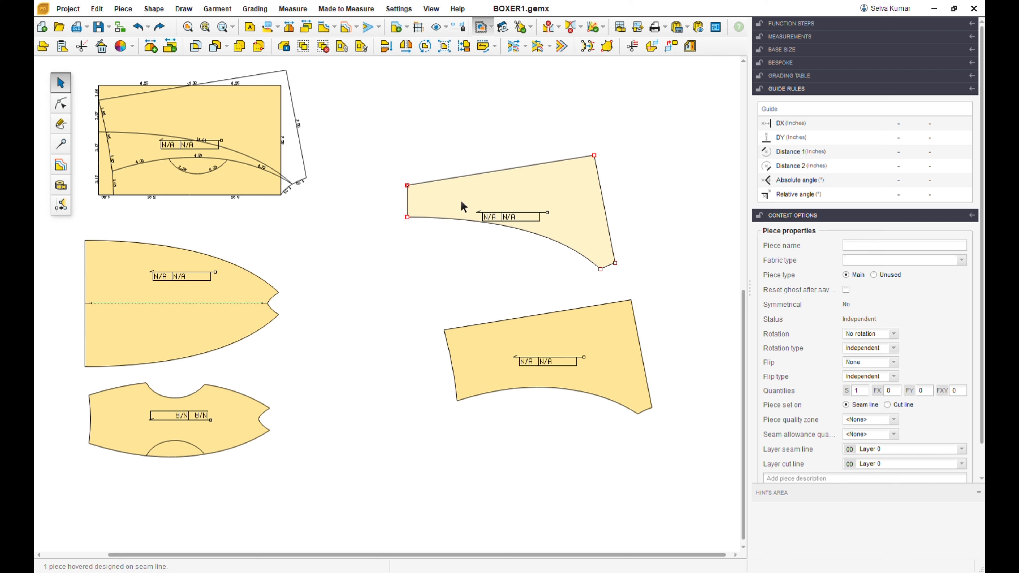
Flip the upper loose piece vertically and marry its straight slanted edge by two points to the slanted edge of the piece below.
left_click(391, 54)
left_click_drag(551, 245, 583, 267)
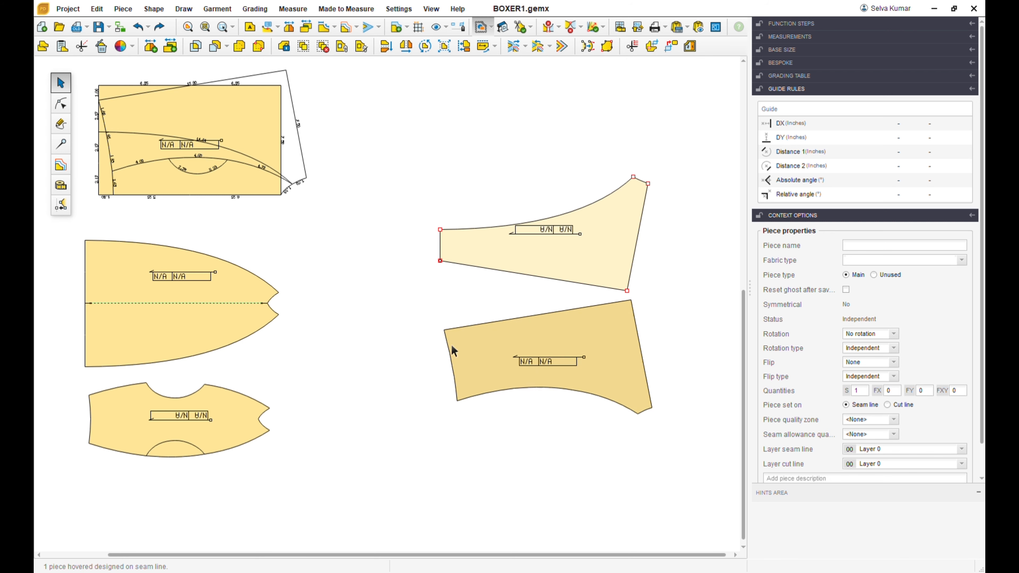
left_click(65, 188)
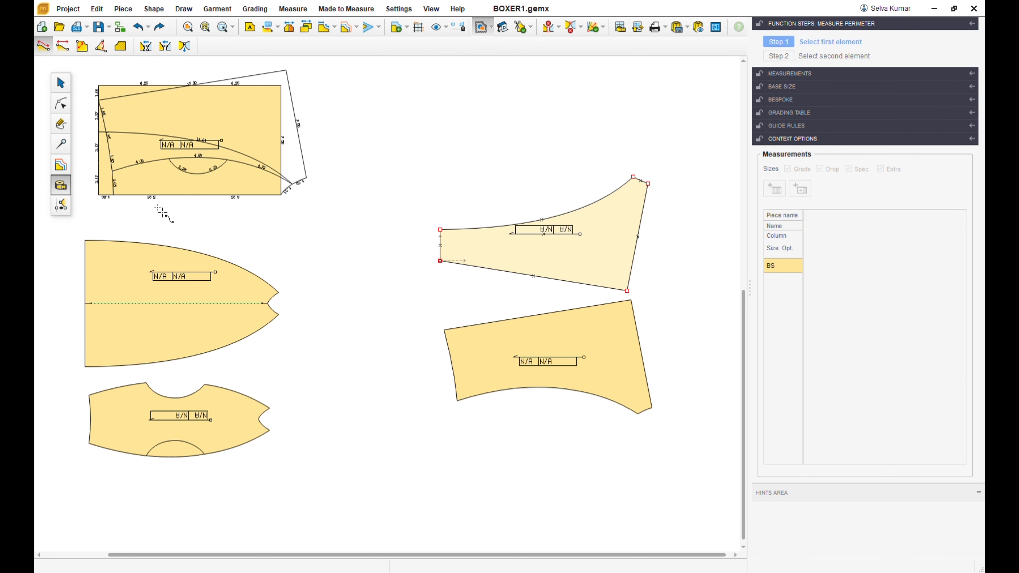
left_click(145, 45)
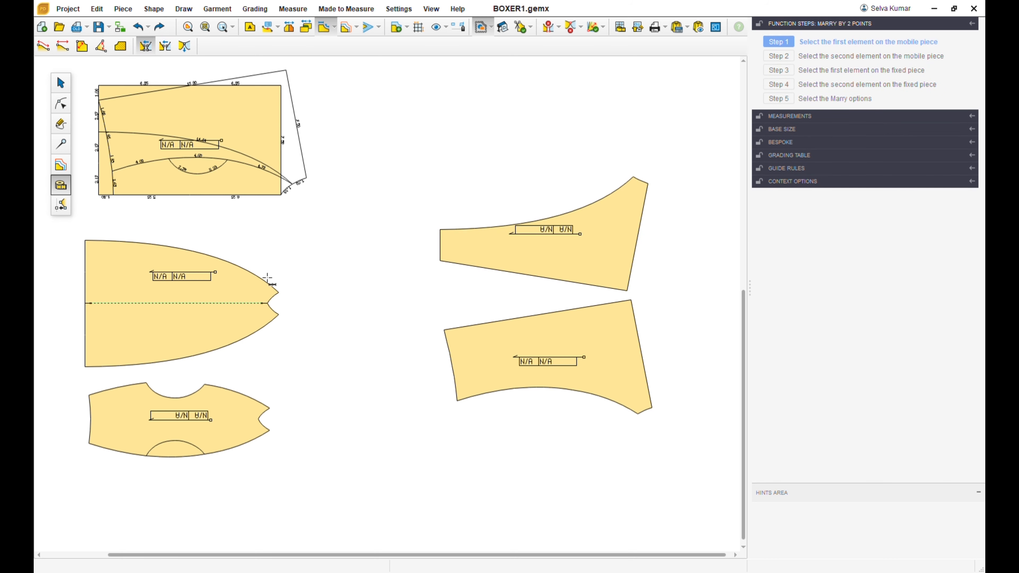
left_click(440, 261)
left_click(627, 291)
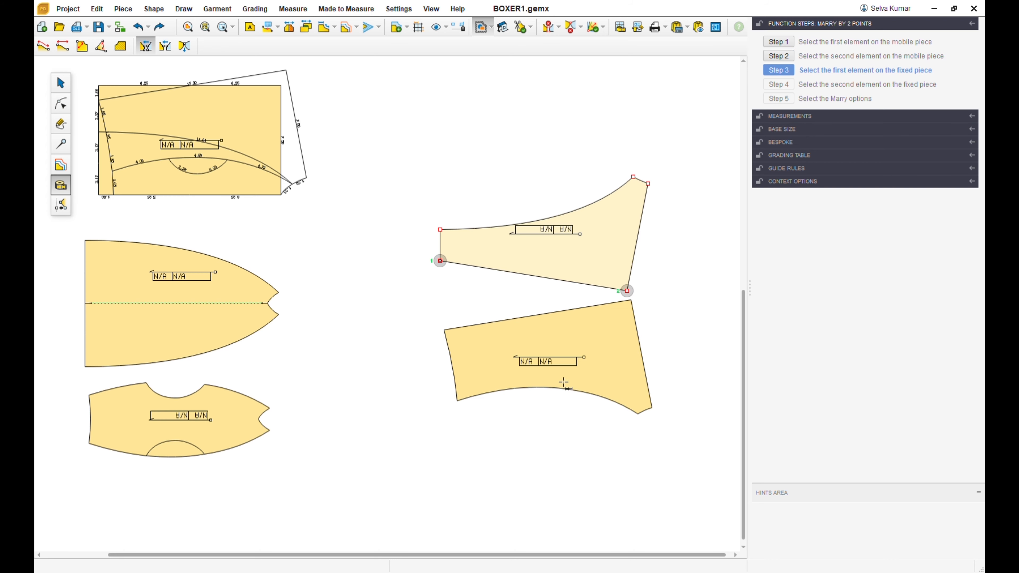
left_click(444, 330)
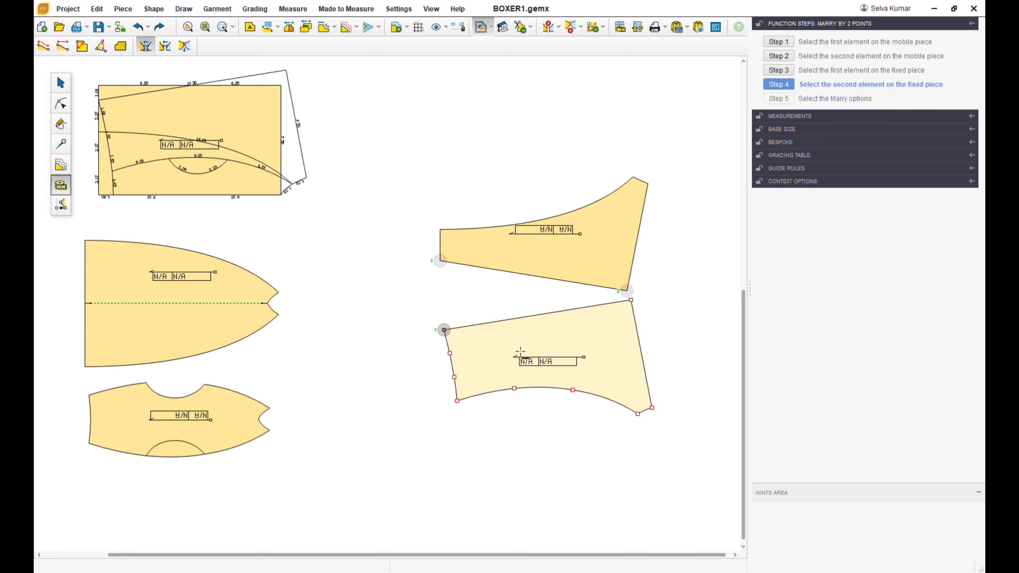
left_click(631, 300)
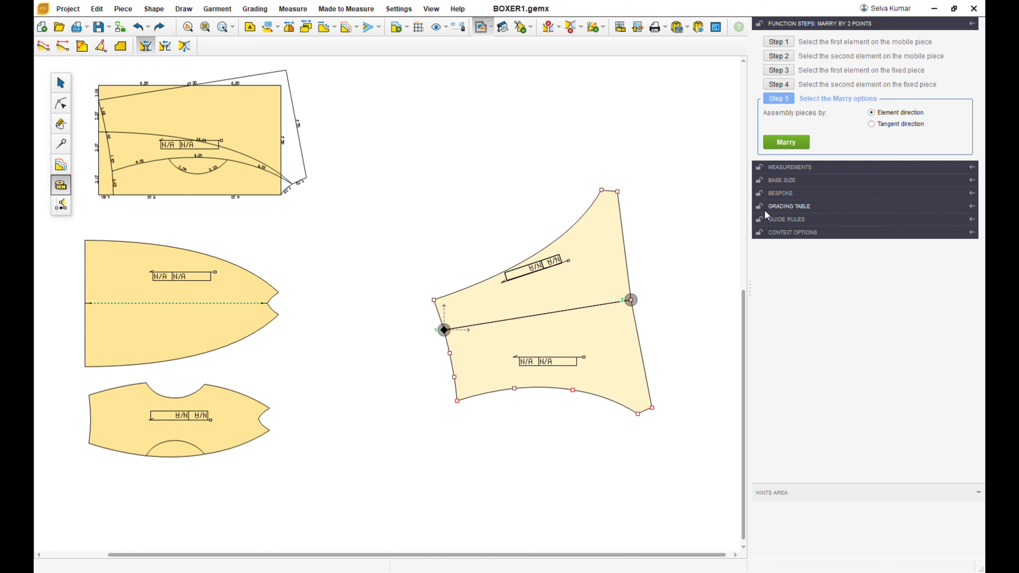
left_click(778, 144)
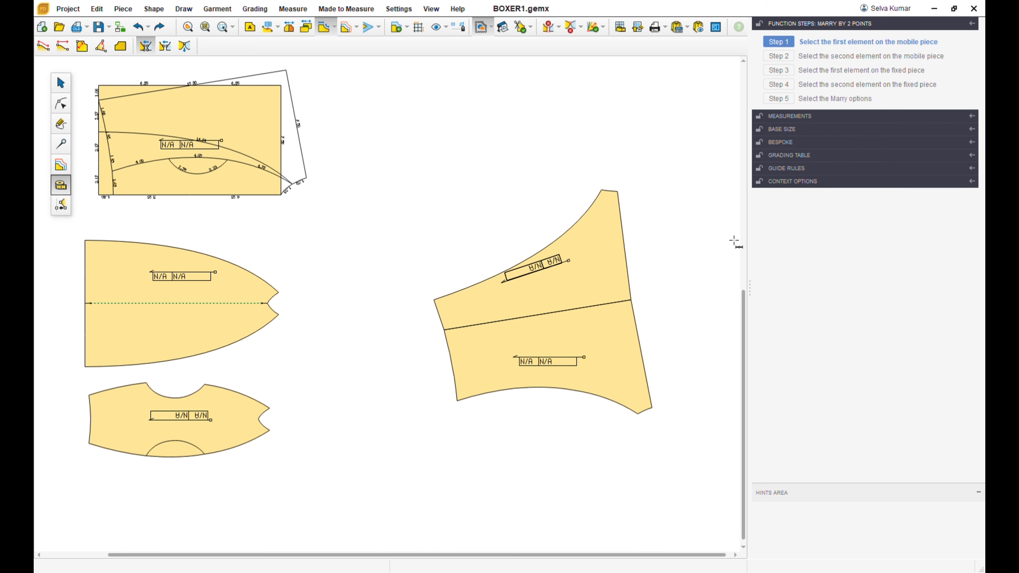
Merge the two married pieces into a single piece.
left_click(61, 83)
left_click_drag(377, 142, 695, 482)
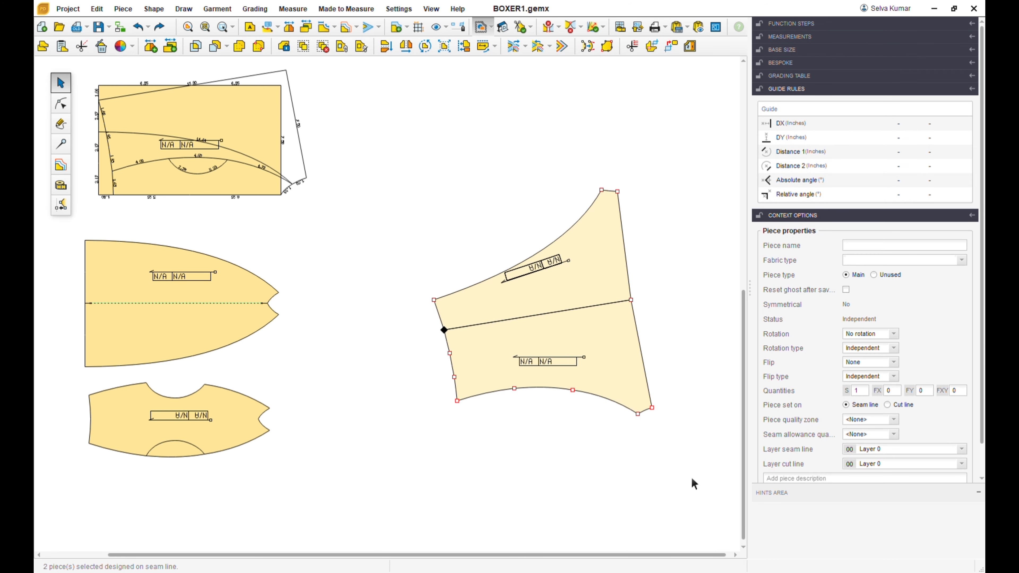
left_click(244, 52)
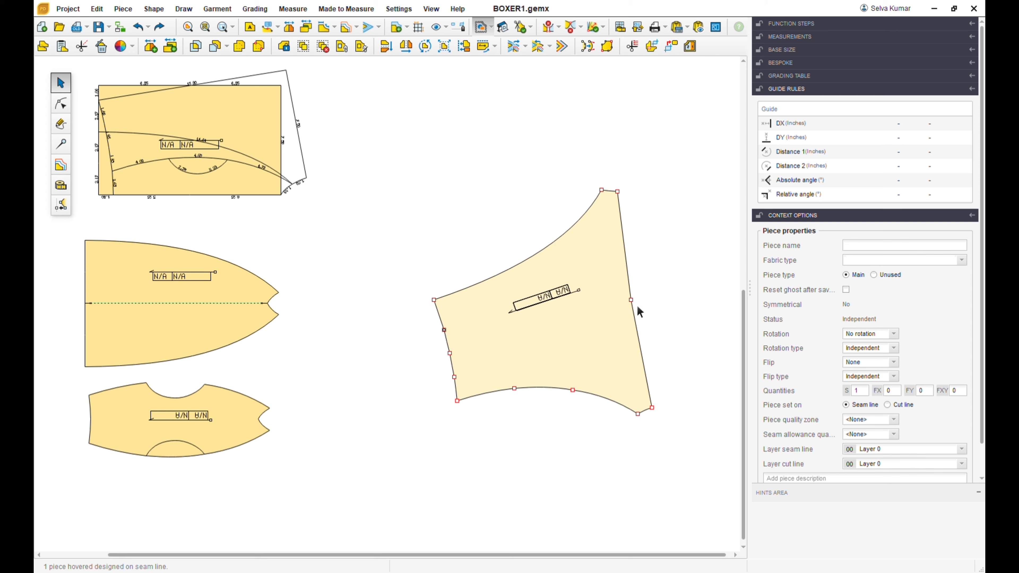
Align the merged piece horizontally through the two end points of its former seam.
left_click(61, 103)
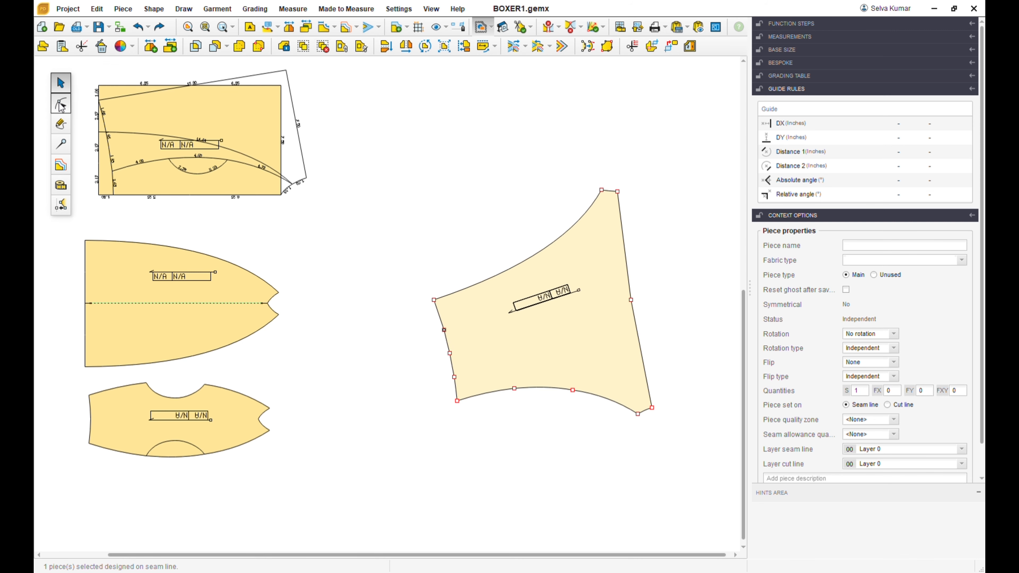
left_click_drag(406, 326, 452, 343)
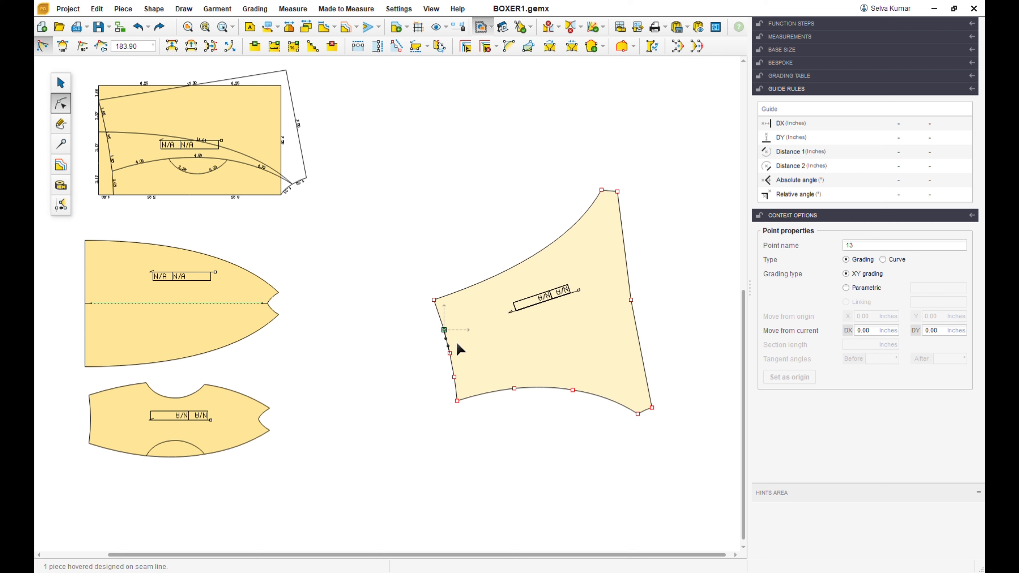
left_click_drag(608, 287, 665, 321, "shift")
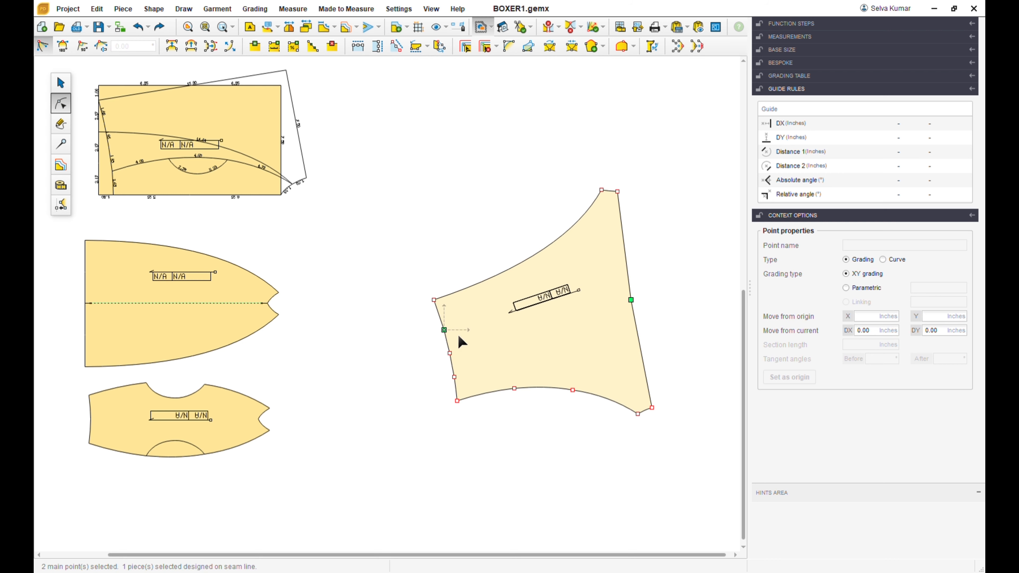
left_click(416, 46)
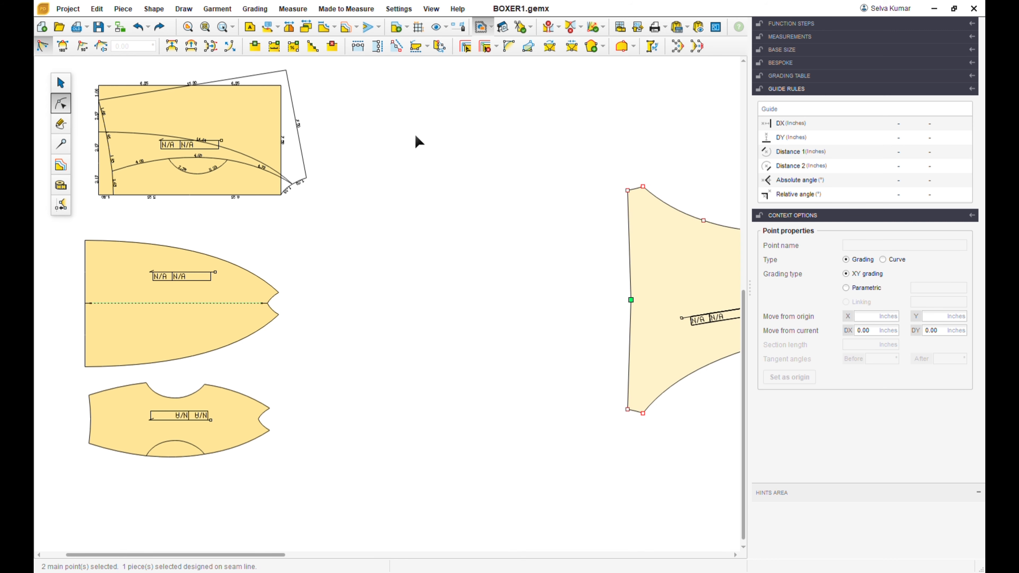
Move the realigned merged piece back into view and flip it horizontally so its hem edge faces the other way.
left_click(65, 88)
left_click_drag(701, 295, 507, 288)
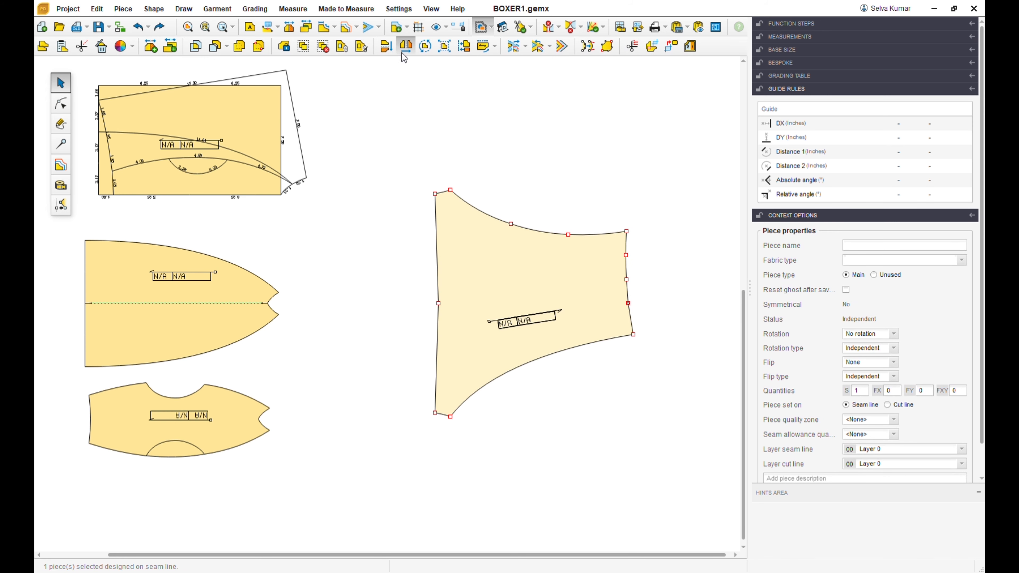
left_click(401, 52)
left_click(509, 292)
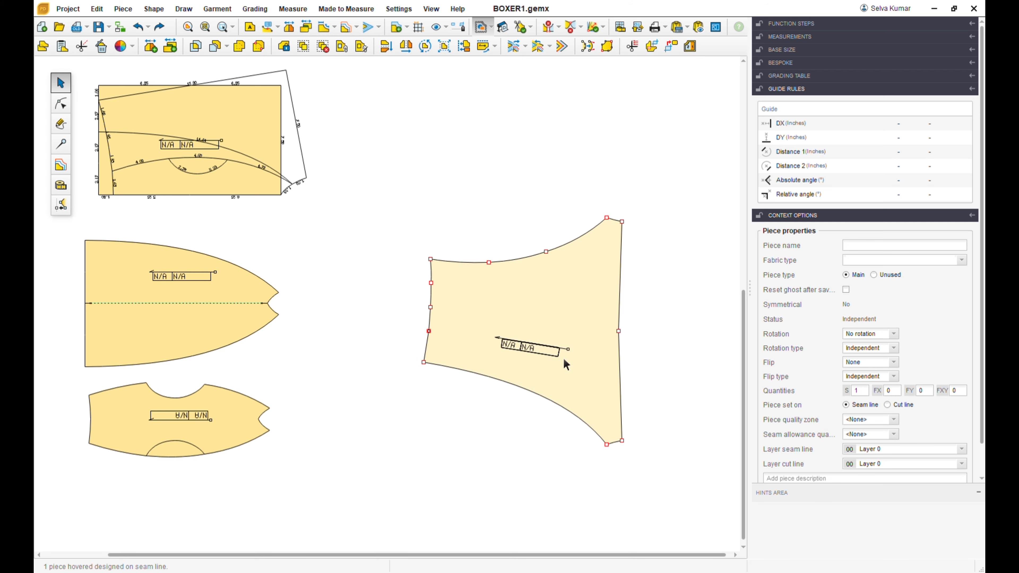
Straighten the merged piece's grain line and cartridge to a rotation of 0, and place the cartridge just above the grain line.
left_click(60, 144)
left_click(564, 348)
left_click(530, 344)
double_click(862, 314)
type("0")
key("Return")
left_click_drag(531, 343, 531, 331)
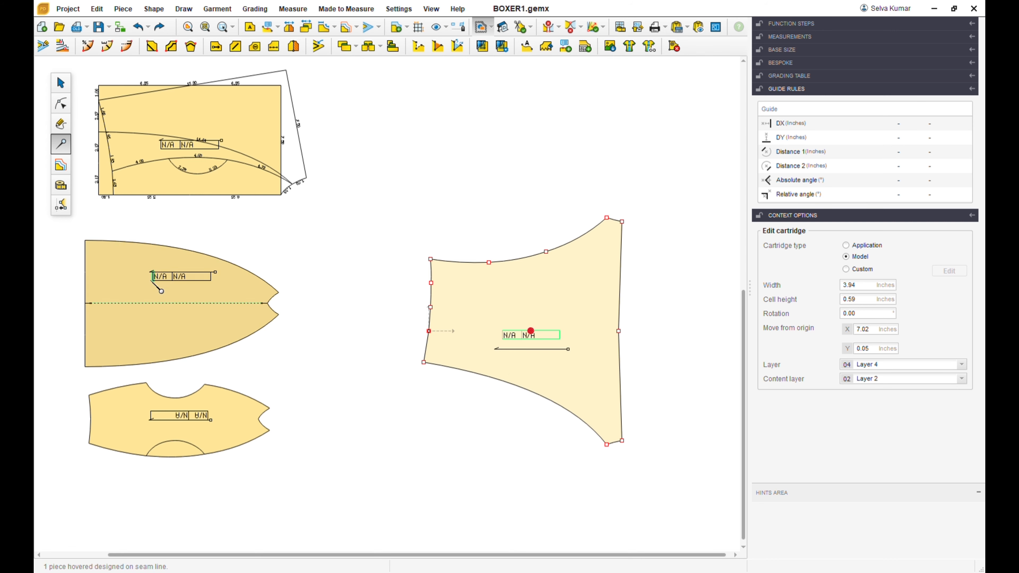
Place the symmetrical piece below the merged piece and the joined bottom piece above it, flipping the bottom piece vertically.
left_click(61, 83)
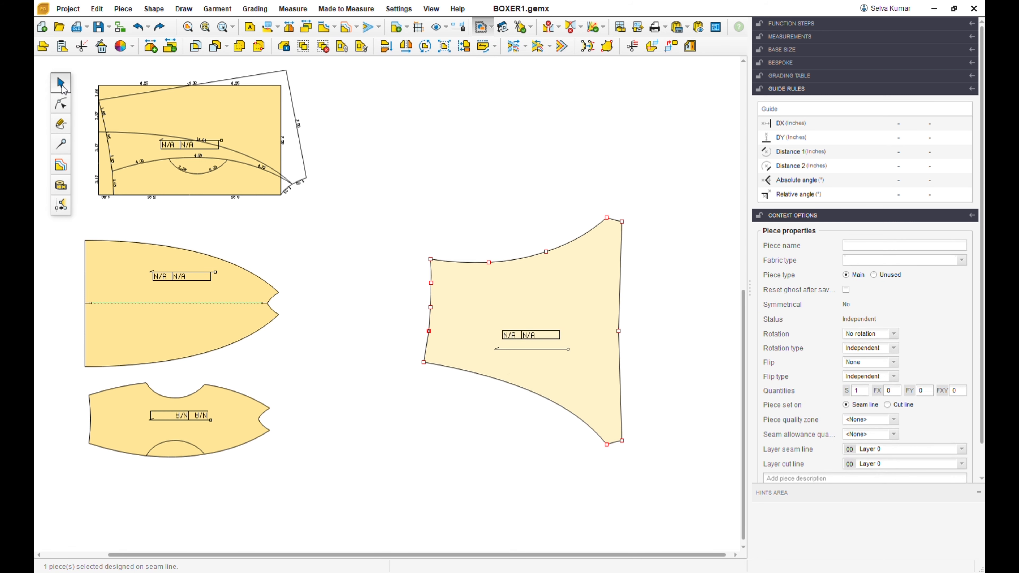
left_click_drag(180, 434, 477, 218)
left_click_drag(180, 329, 511, 489)
left_click(401, 189)
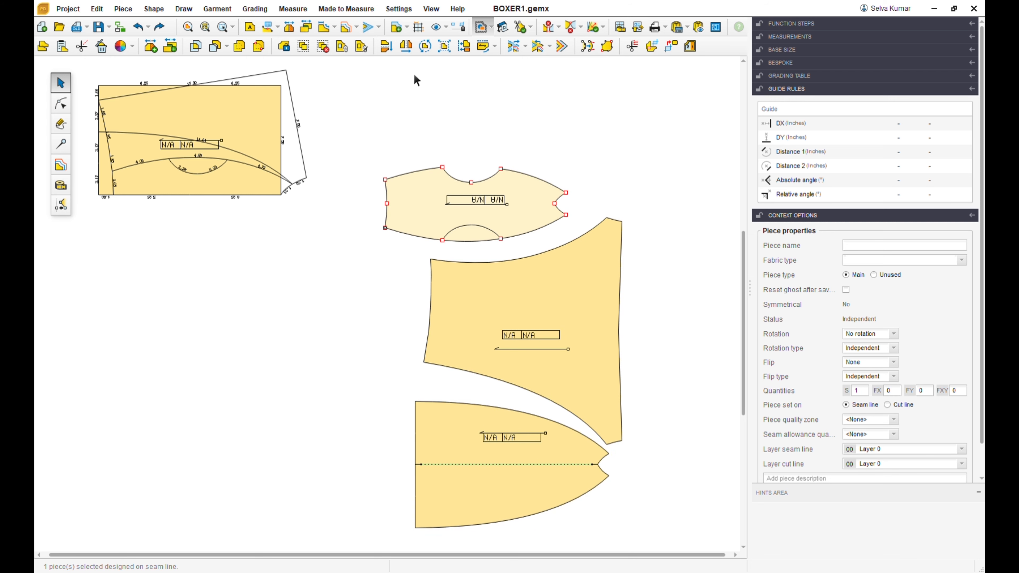
left_click(388, 49)
left_click_drag(430, 197, 468, 192)
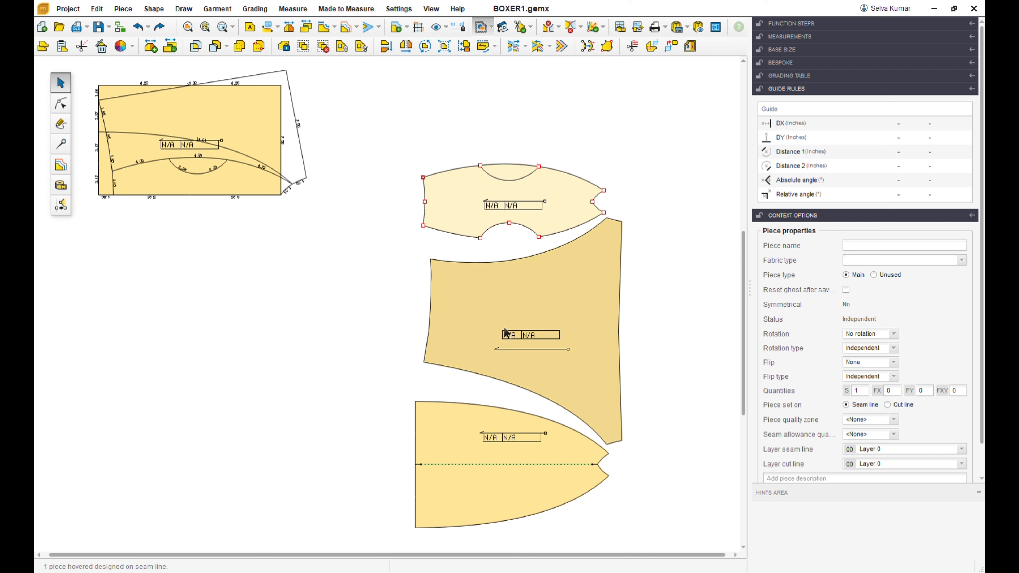
Add interior distance notches to the merged piece at the two points on its upper curve and the former seam point on its waist edge.
left_click(493, 318)
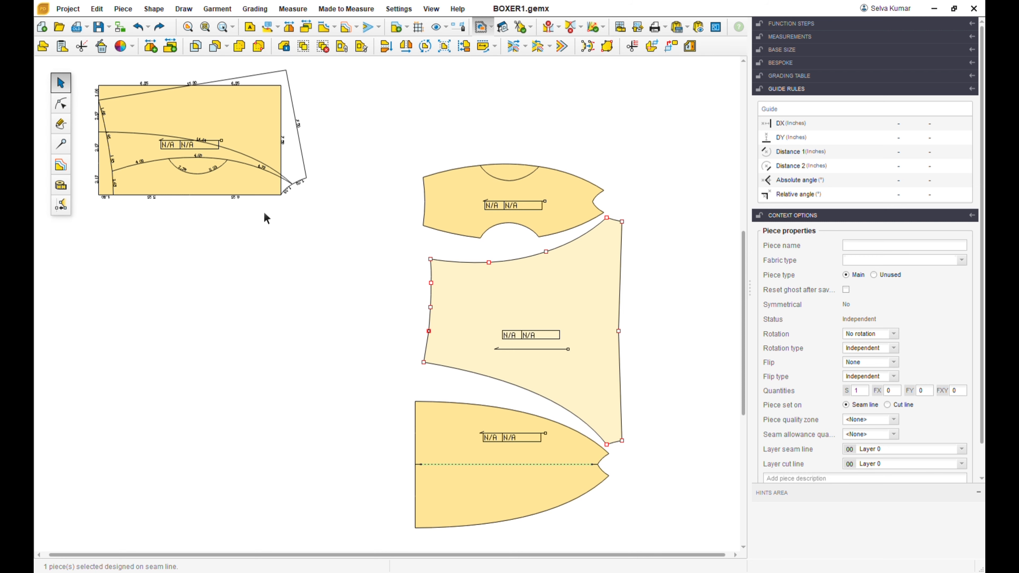
left_click(64, 149)
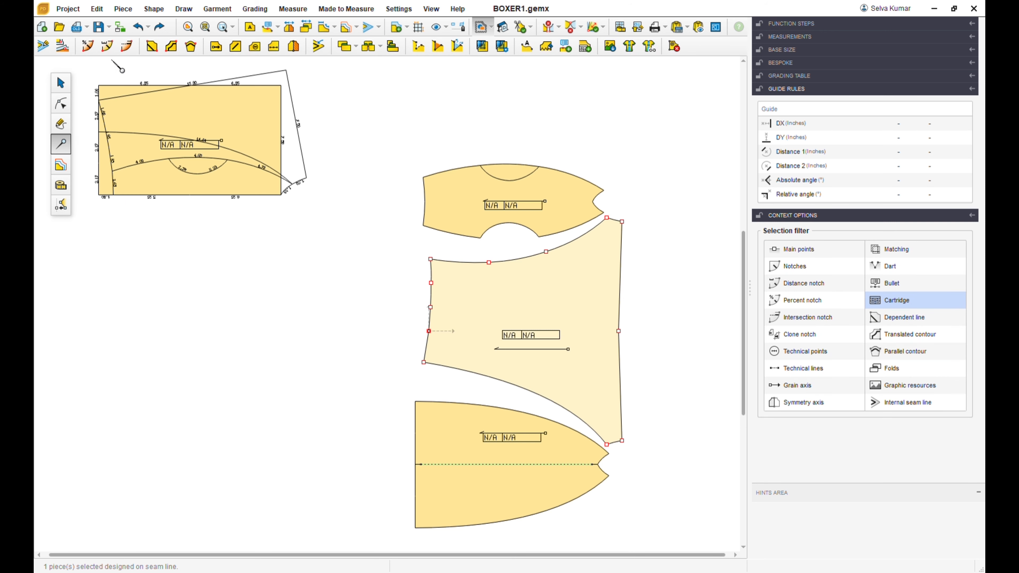
left_click(107, 46)
scroll(540, 290, "up", 4)
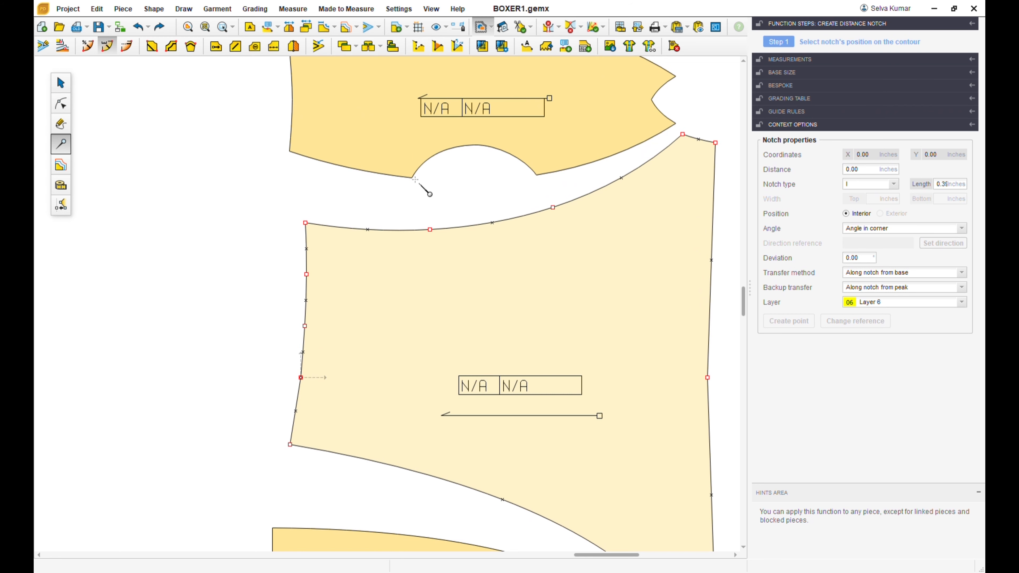
left_click(430, 230)
left_click(553, 208)
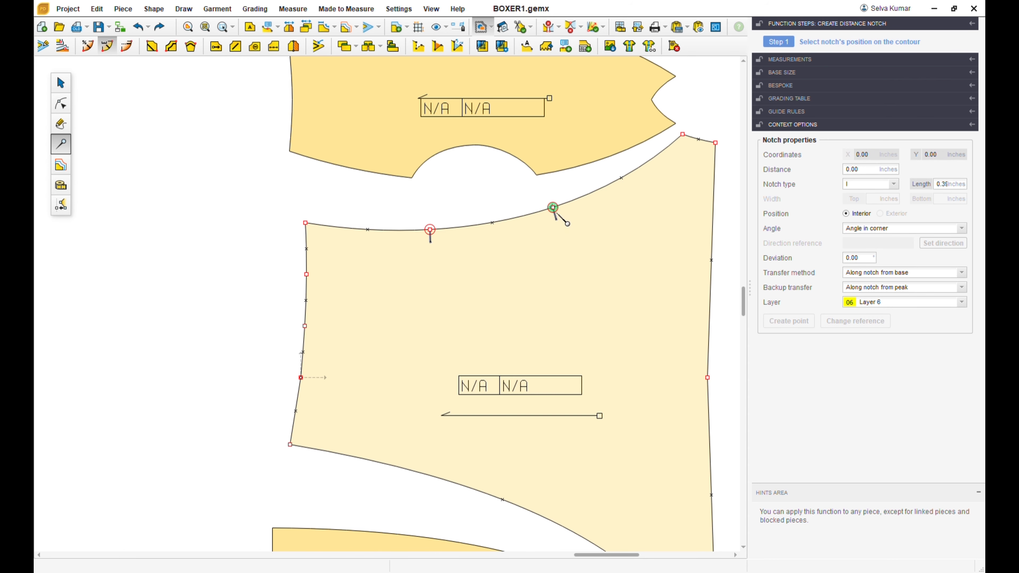
scroll(324, 394, "down", 1)
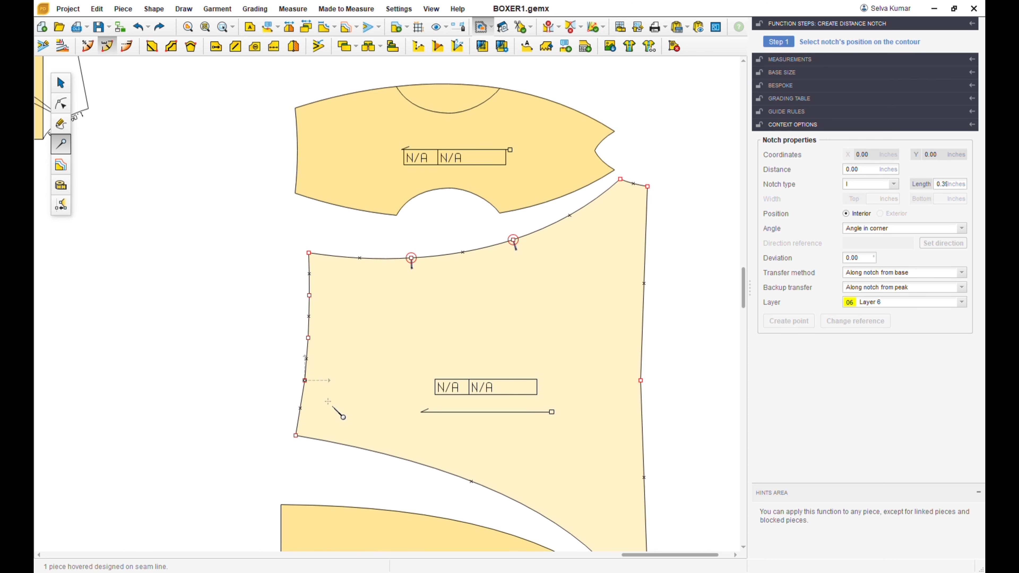
left_click(305, 380)
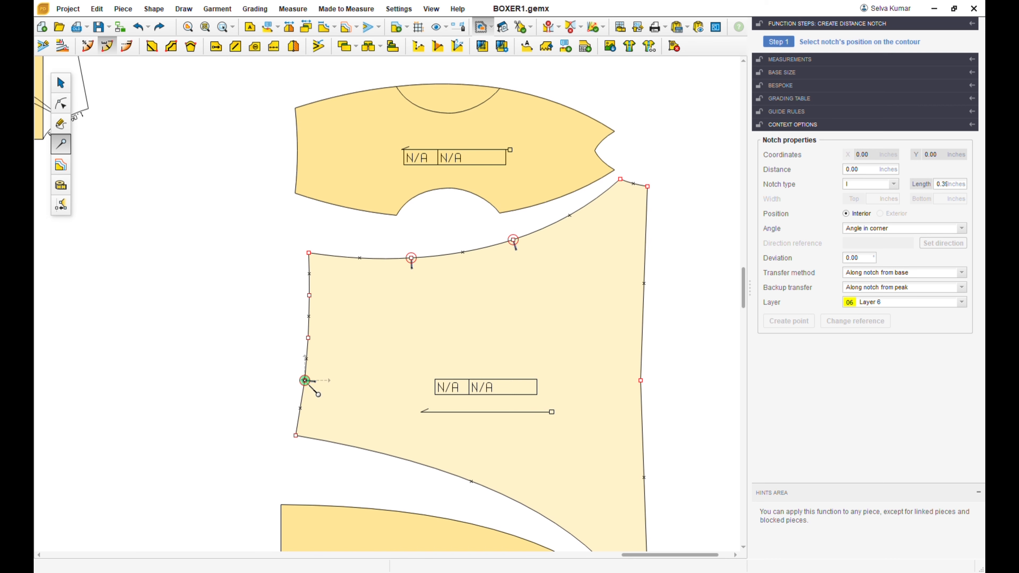
scroll(384, 392, "down", 1)
scroll(384, 392, "down", 1)
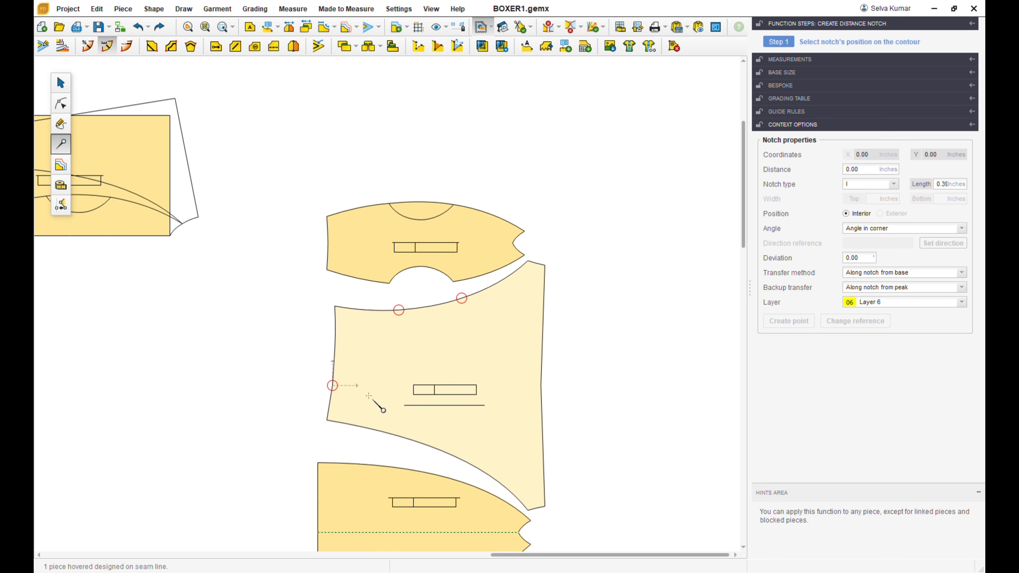
scroll(369, 377, "down", 1)
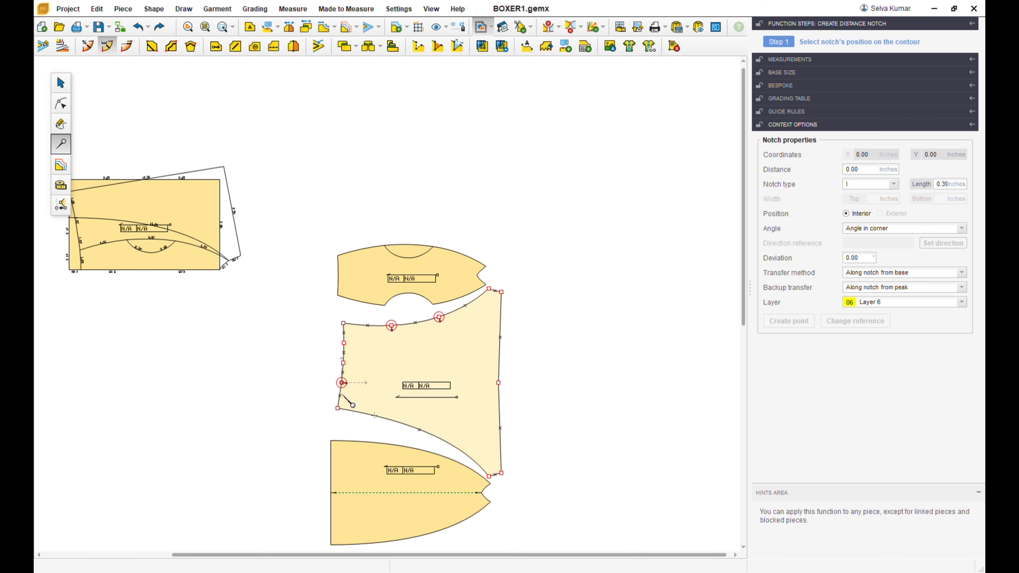
Save the file and move all three finished pieces farther away from the draft, keeping them stacked in the same order.
left_click(61, 85)
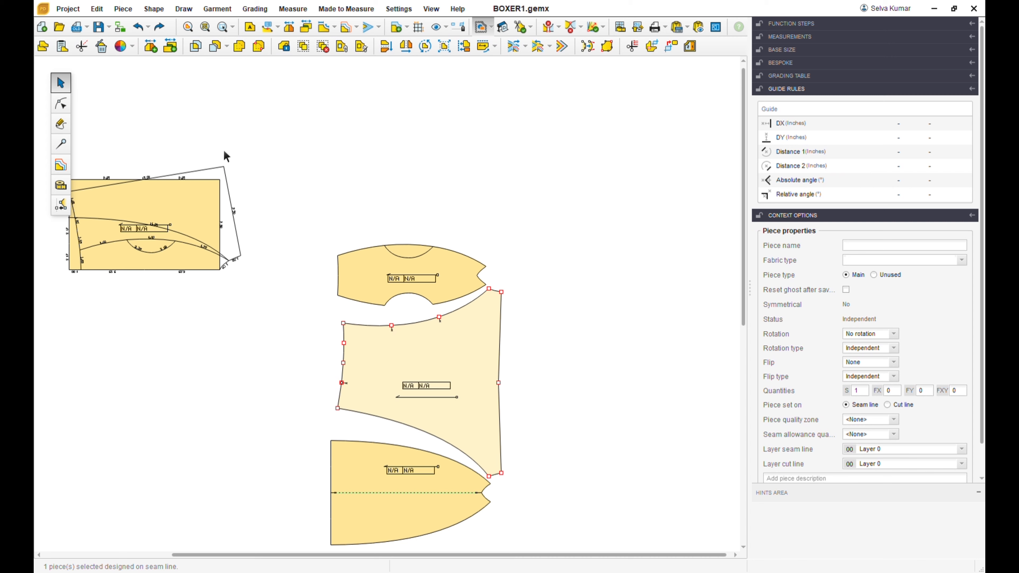
key("ctrl+s")
left_click(288, 332)
left_click_drag(291, 192, 557, 543)
left_click_drag(276, 206, 566, 512)
left_click_drag(476, 383, 645, 236)
left_click_drag(452, 455, 590, 326)
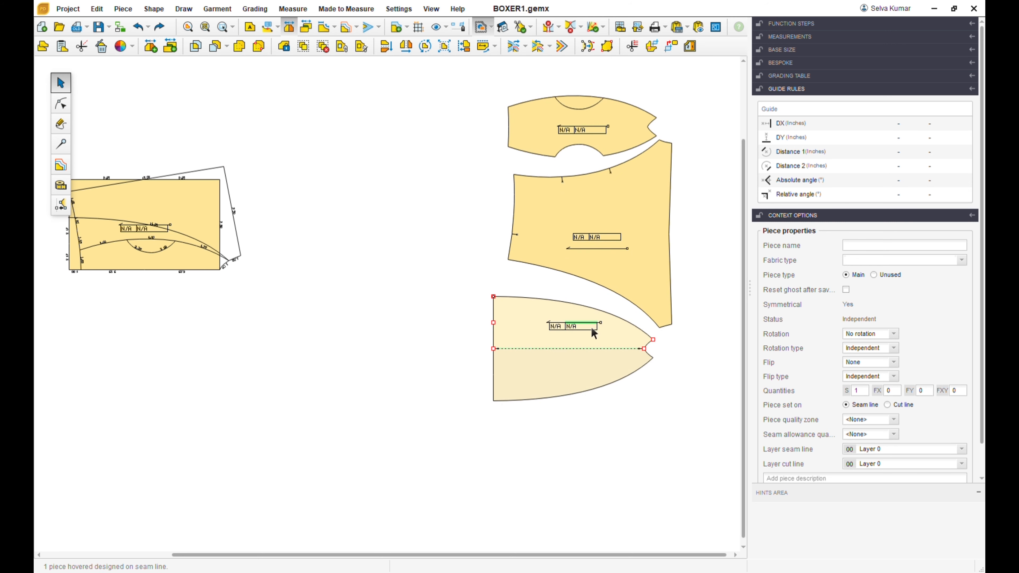
Move the boxer draft closer to the three finished pieces, leaving a gap between them, and deselect it.
left_click_drag(181, 206, 397, 180)
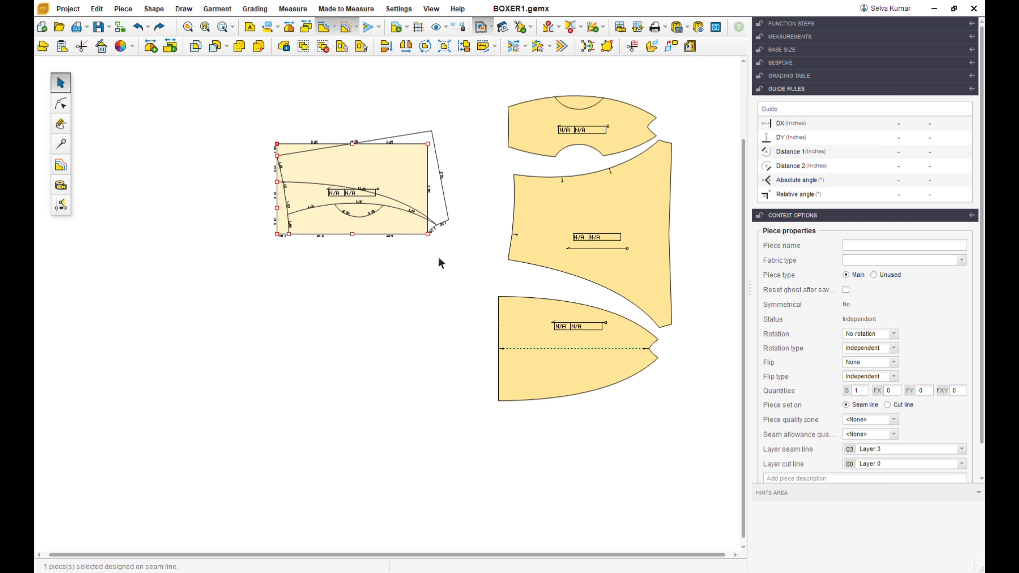
left_click(429, 277)
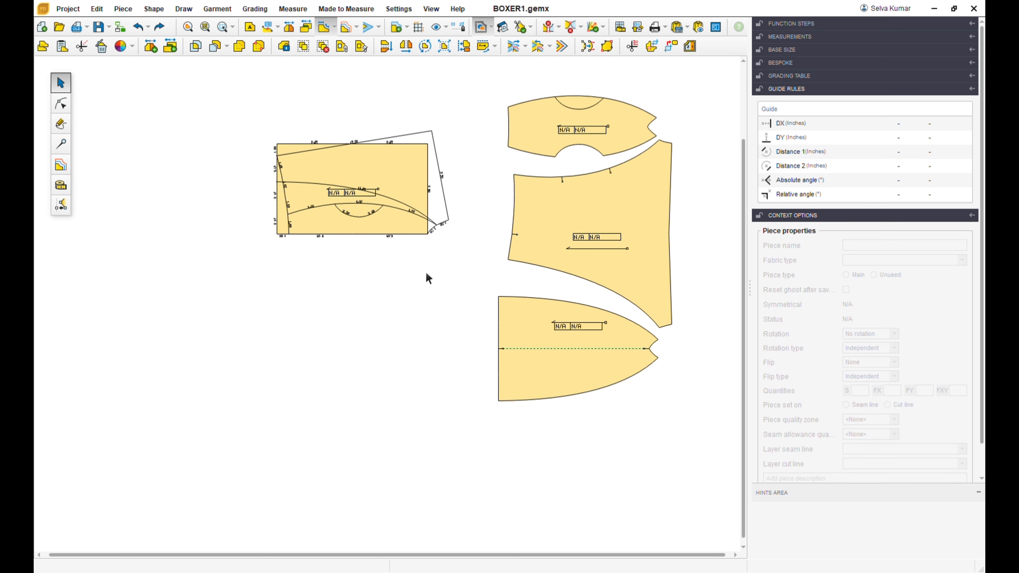
Nudge the symmetrical piece slightly away from the draft so its straight edge lines up with the edges of the pieces above it.
scroll(380, 169, "up", 1)
scroll(379, 168, "down", 2)
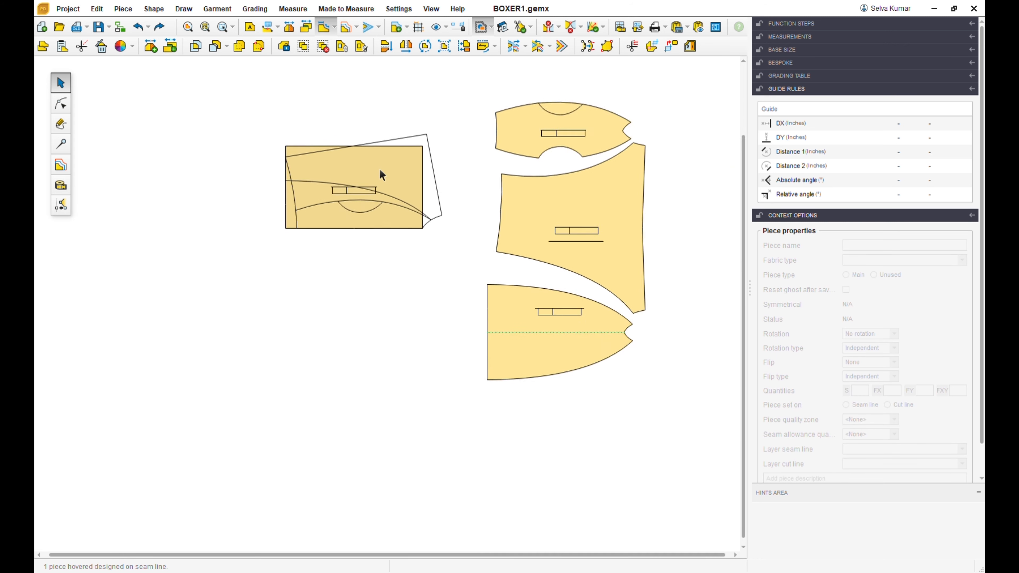
scroll(414, 176, "up", 3)
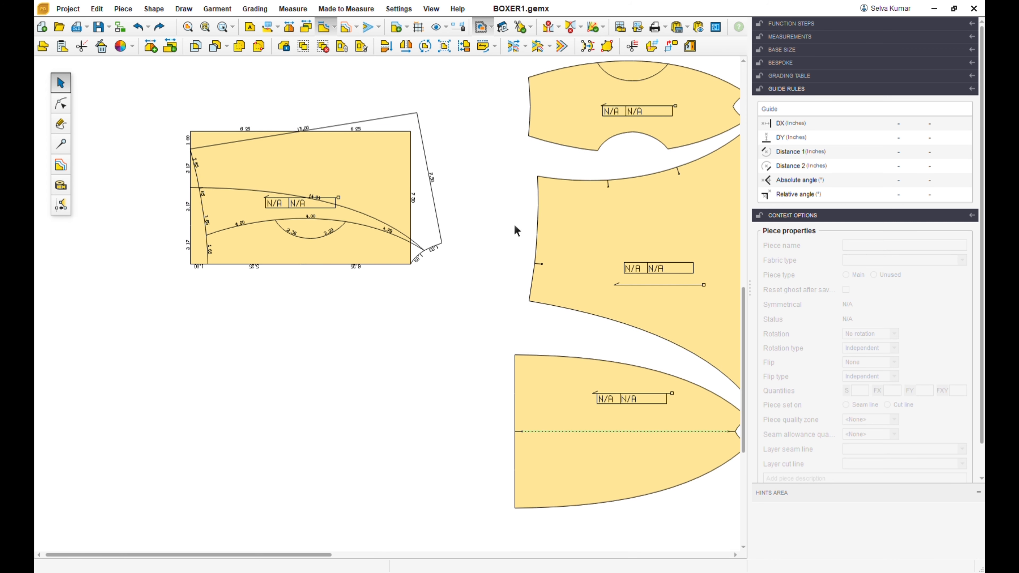
scroll(470, 275, "down", 2)
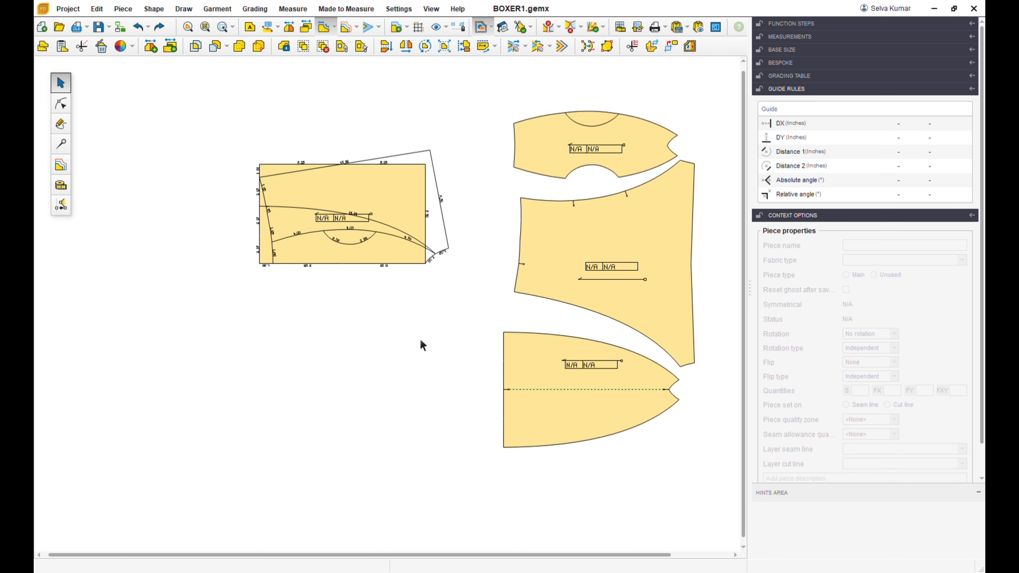
scroll(379, 194, "up", 1)
scroll(391, 210, "up", 1)
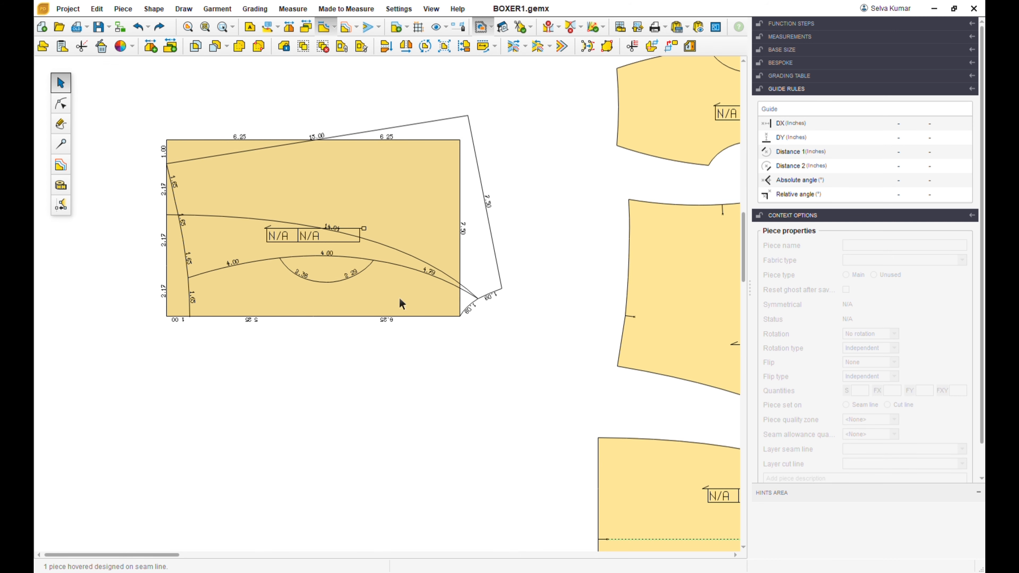
scroll(397, 292, "down", 1)
scroll(397, 264, "down", 1)
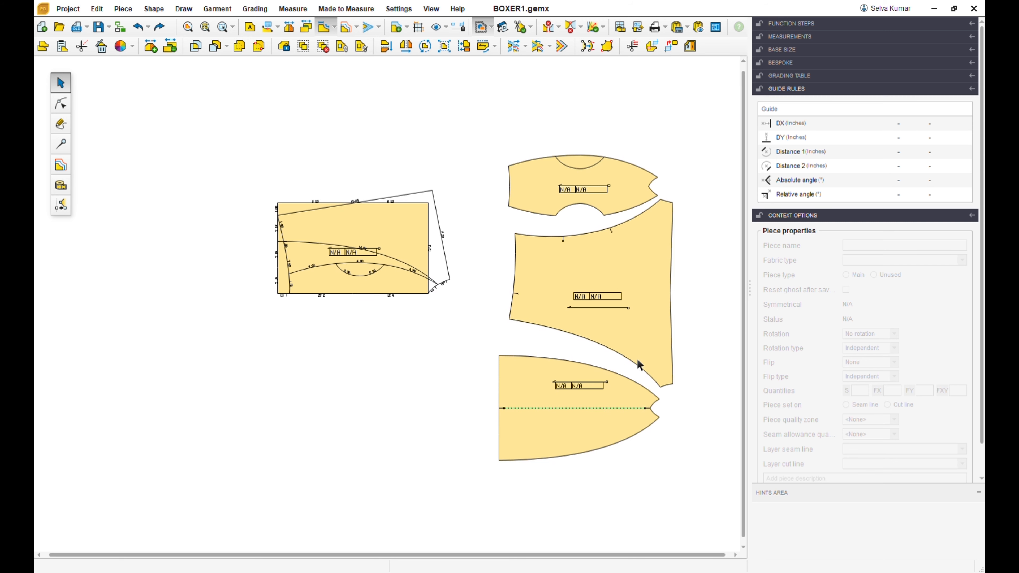
left_click_drag(633, 399, 644, 403)
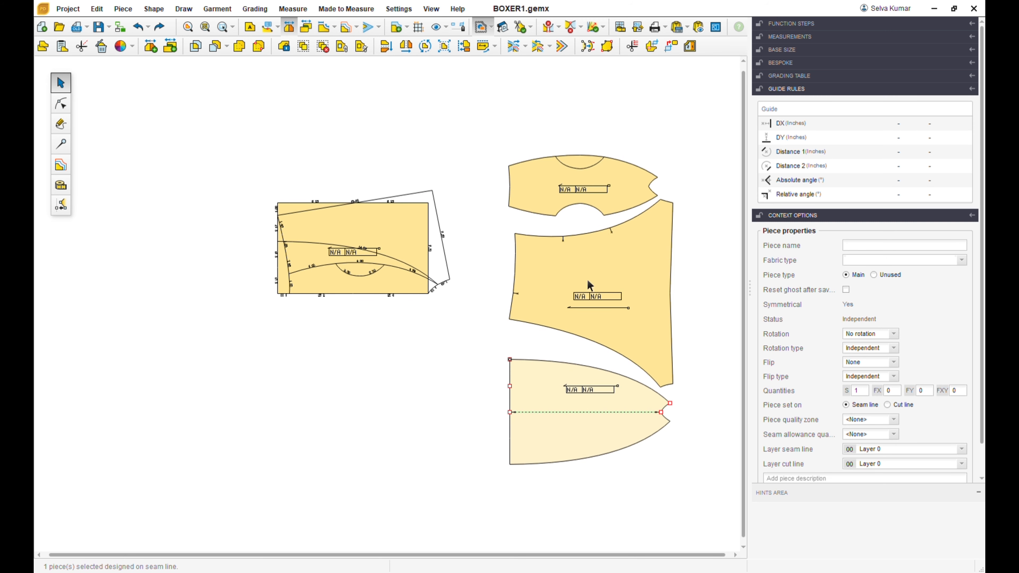